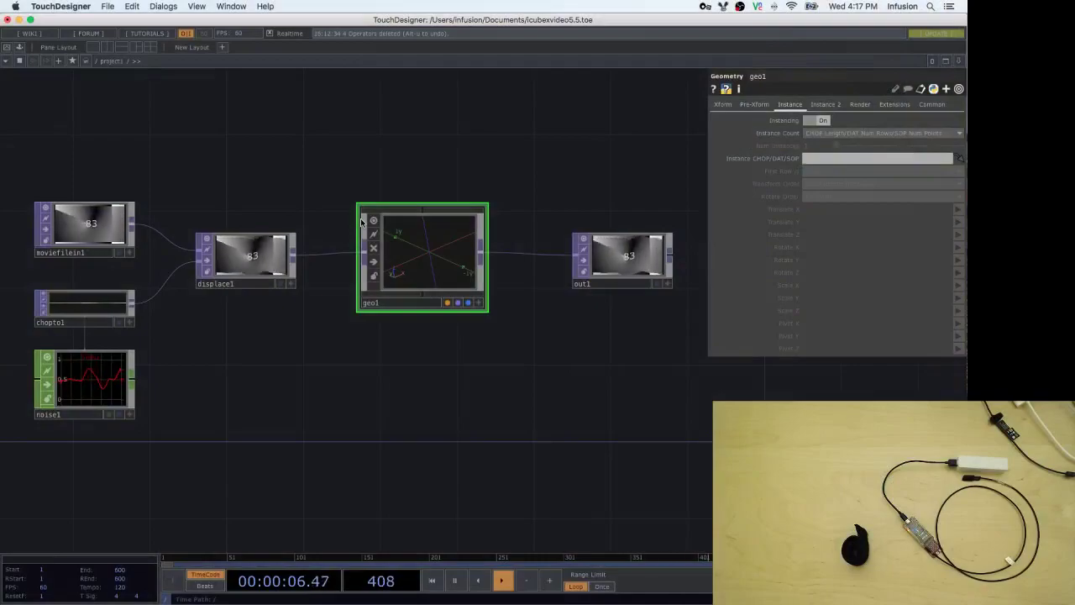
# Switch from the TouchDesigner network to Audio MIDI Setup
pyautogui.press('super+Tab')
pyautogui.press('super+Tab')
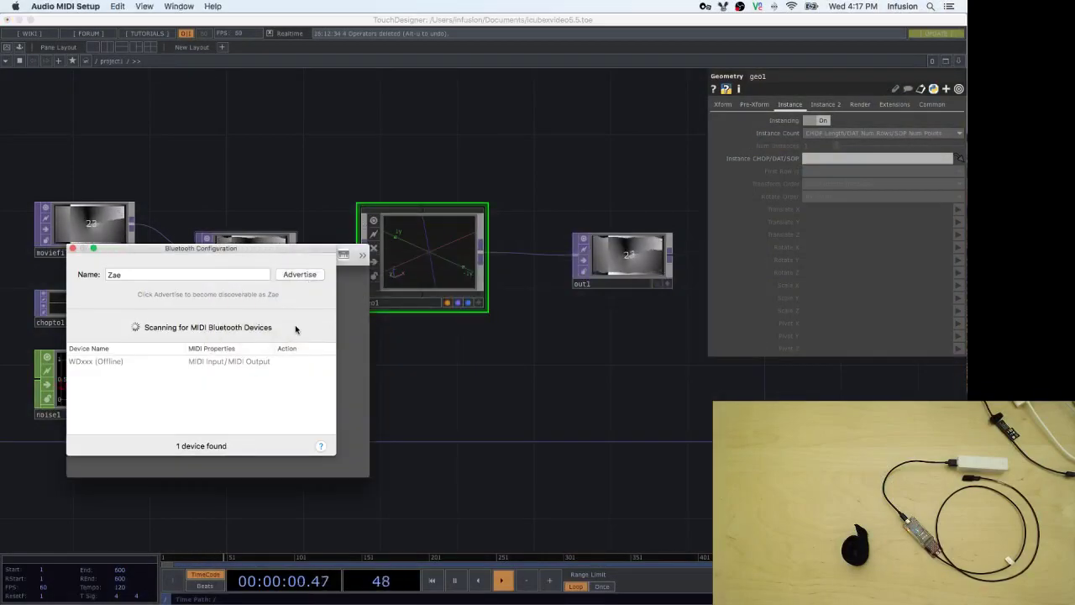
# Connect the WDxxx Bluetooth MIDI device in Bluetooth Configuration, then bring up EditorX
pyautogui.moveTo(267, 252); pyautogui.dragTo(283, 238)
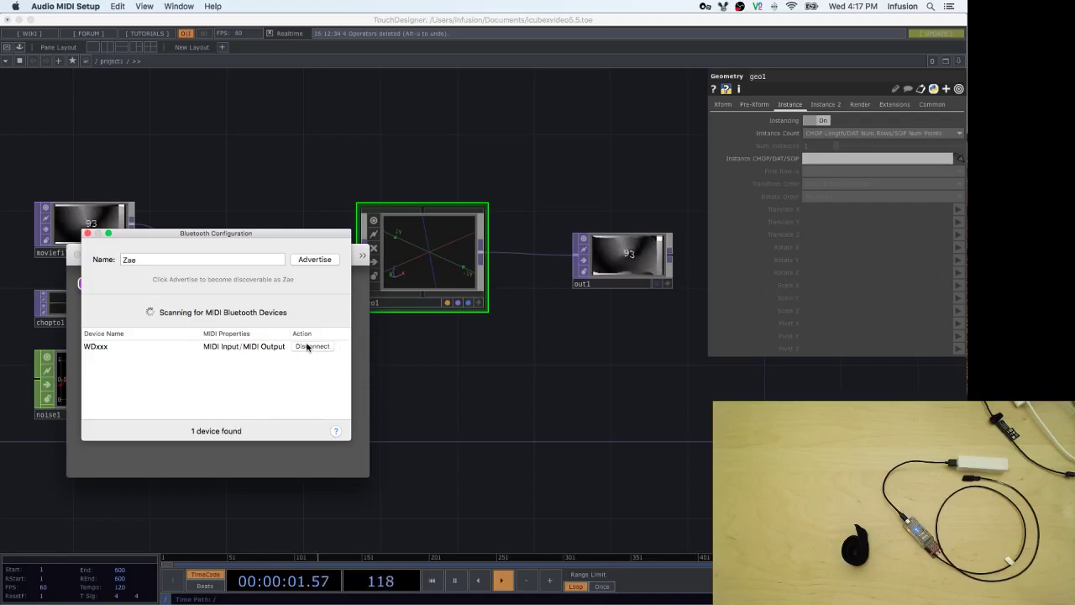
pyautogui.press('super+Tab')
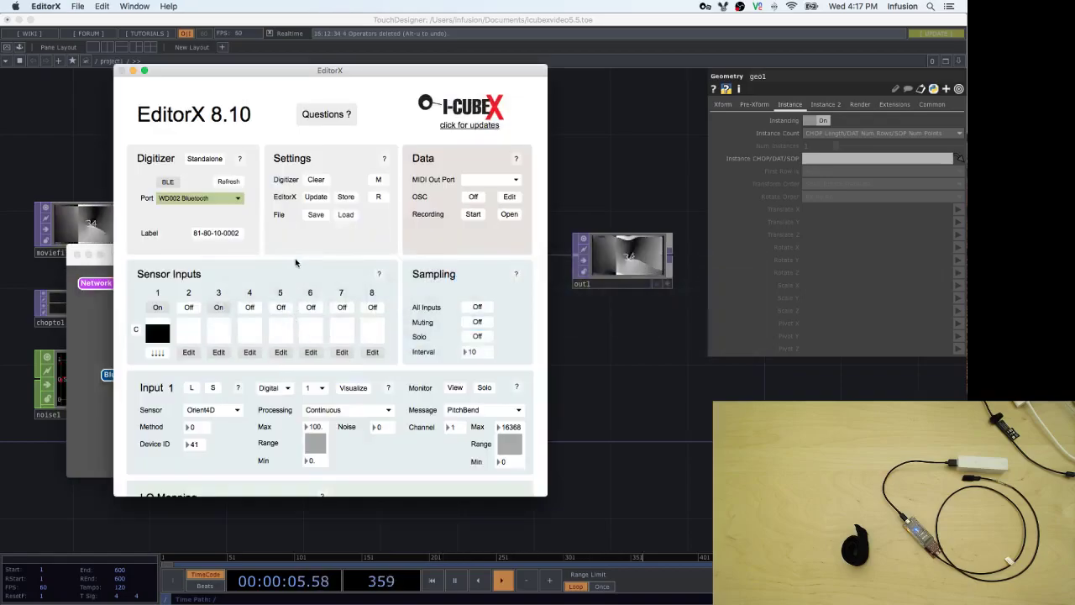
# Select WD002 Bluetooth as the digitizer port and clear the digitizer to its defaults
pyautogui.click(240, 200)
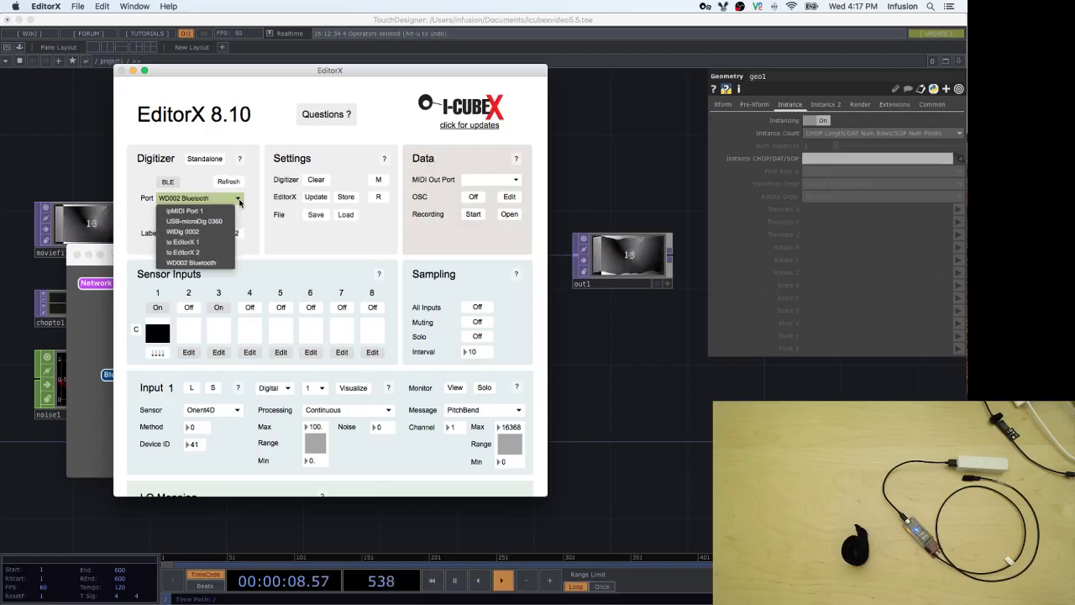
pyautogui.click(213, 262)
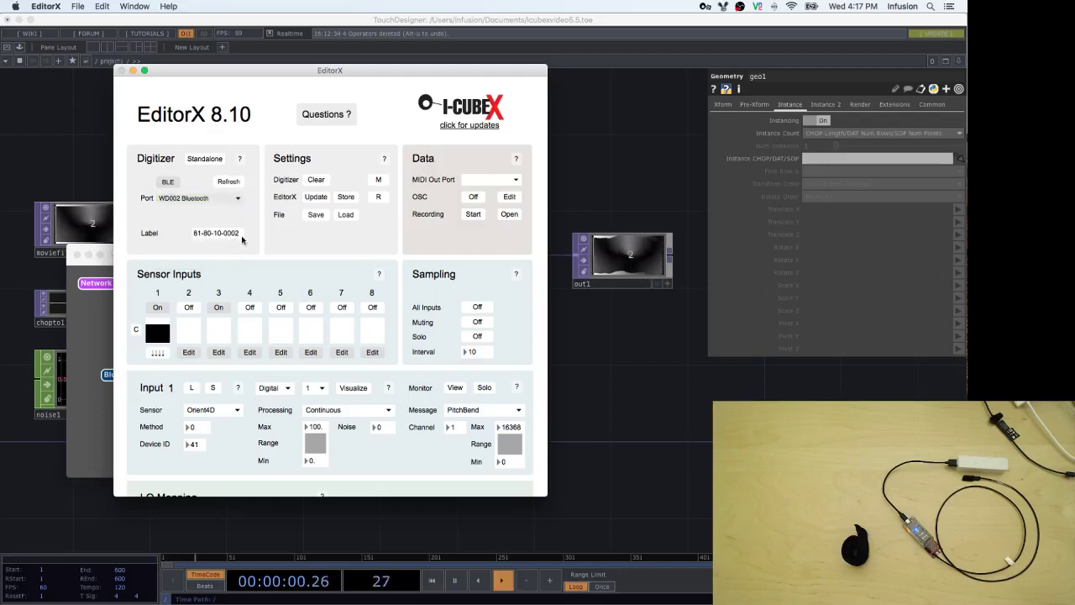
pyautogui.click(311, 179)
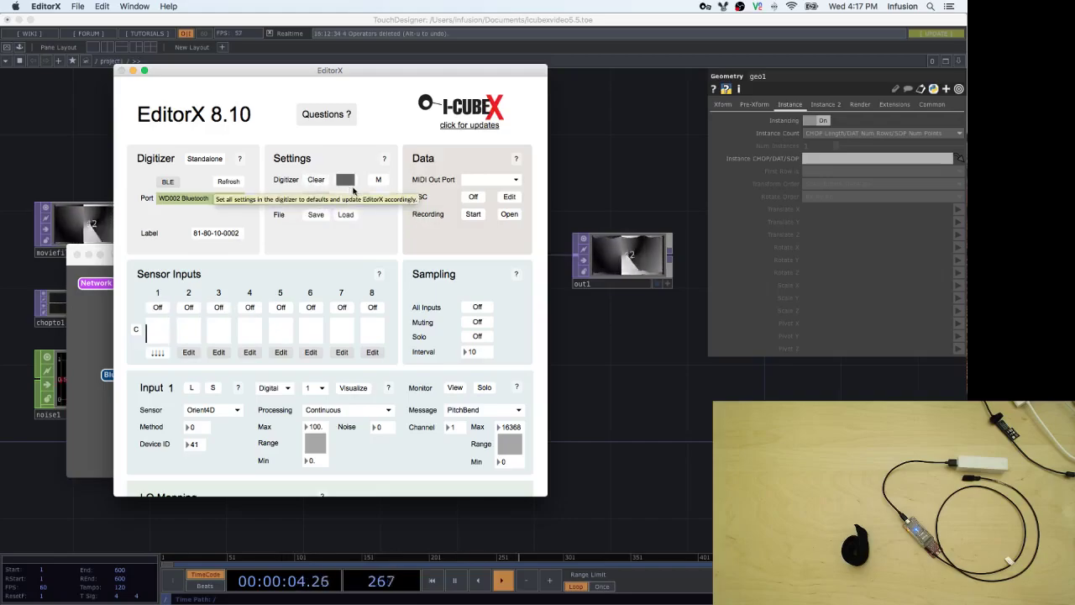
# Enable sensor input 1 and set it to a Digital input with sensor type Orient4D
pyautogui.click(163, 311)
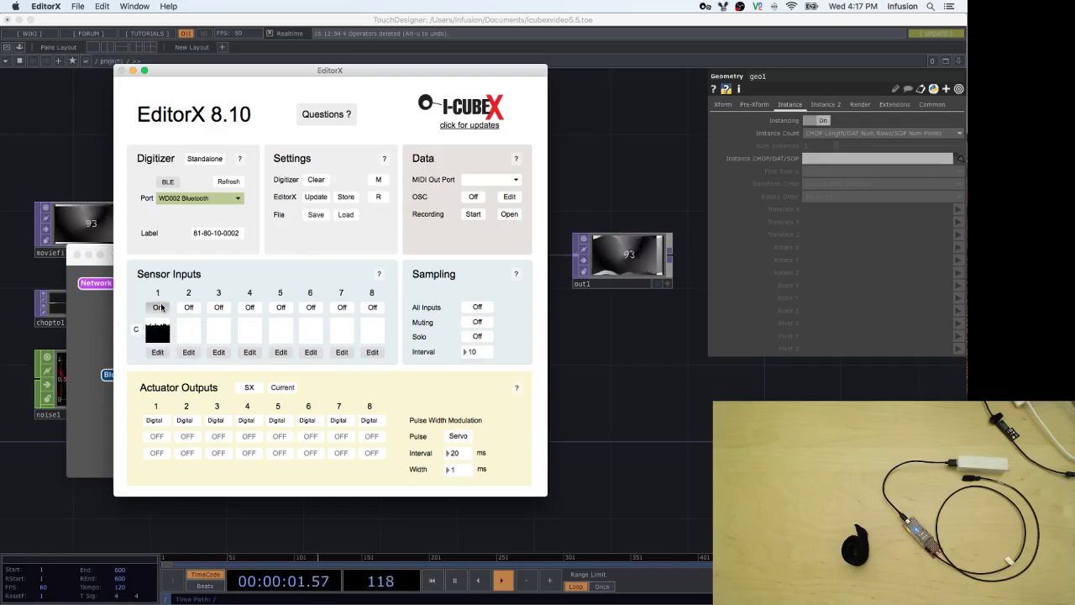
pyautogui.click(157, 351)
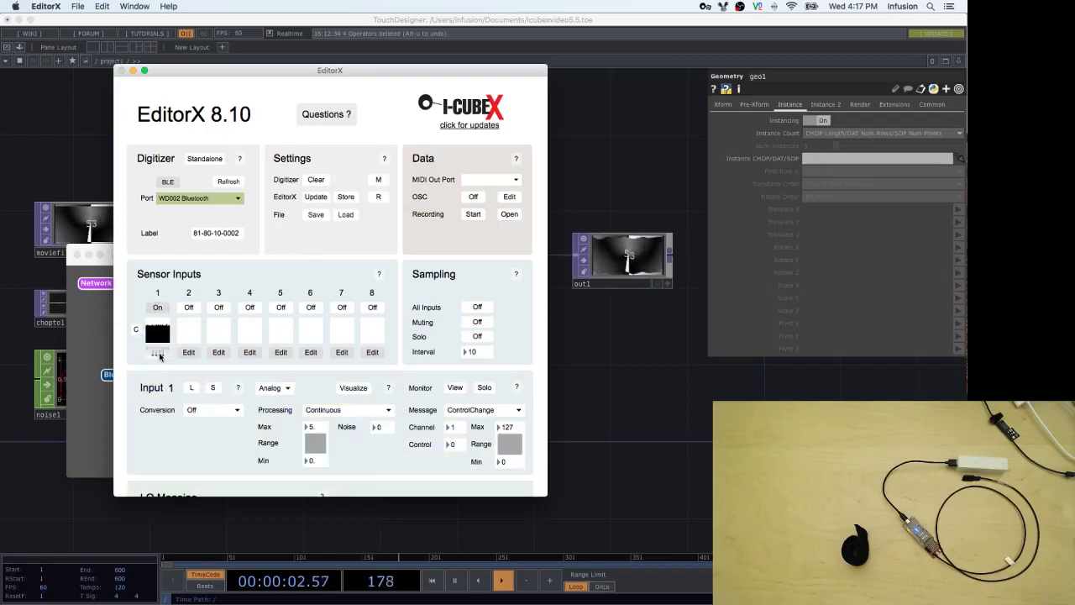
pyautogui.click(274, 387)
pyautogui.click(268, 411)
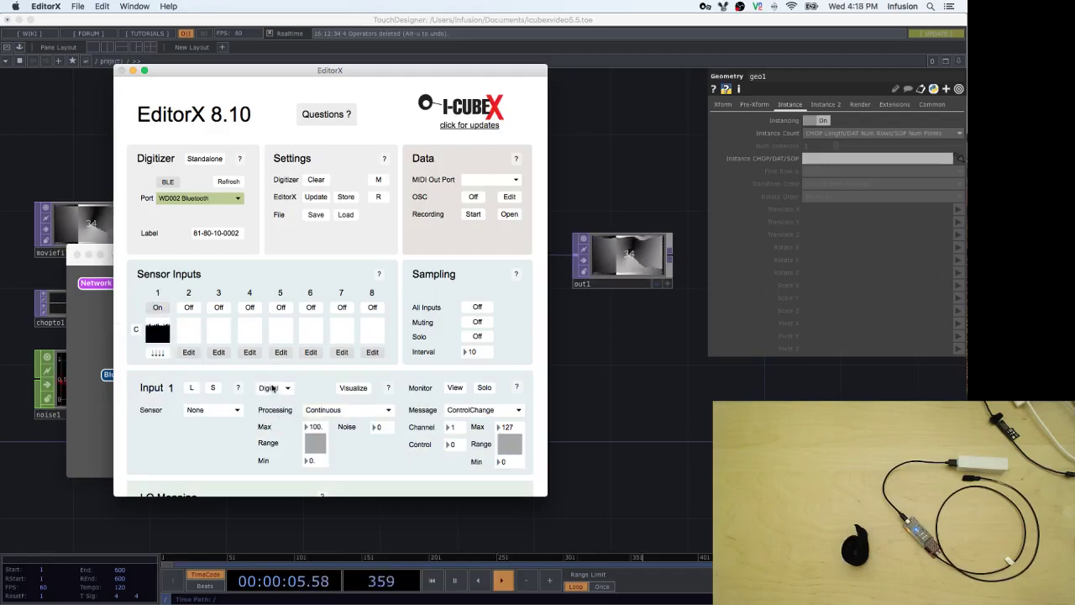
pyautogui.click(206, 412)
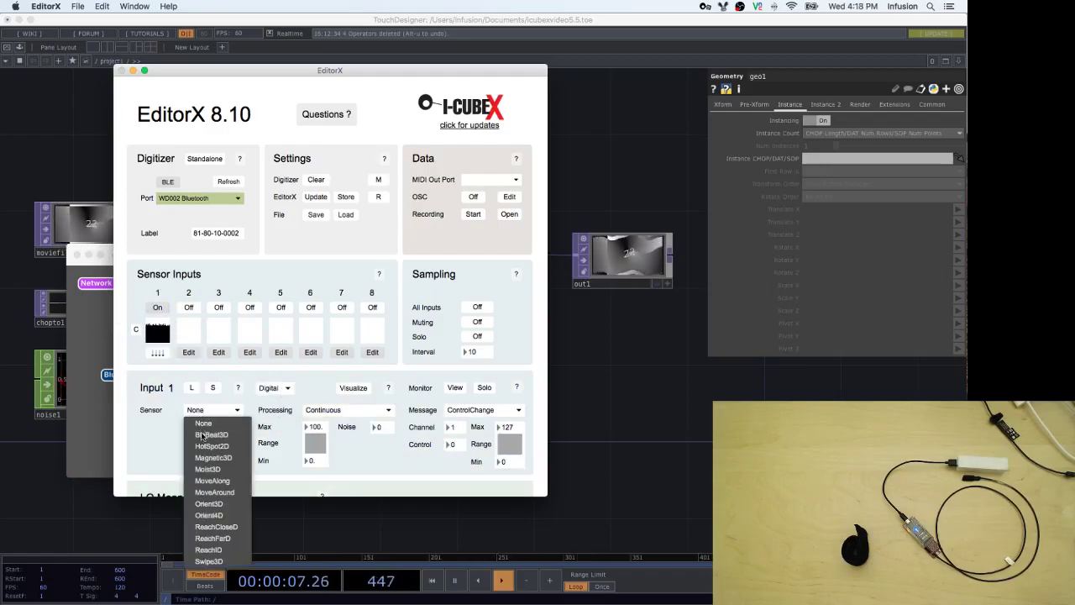
pyautogui.click(218, 515)
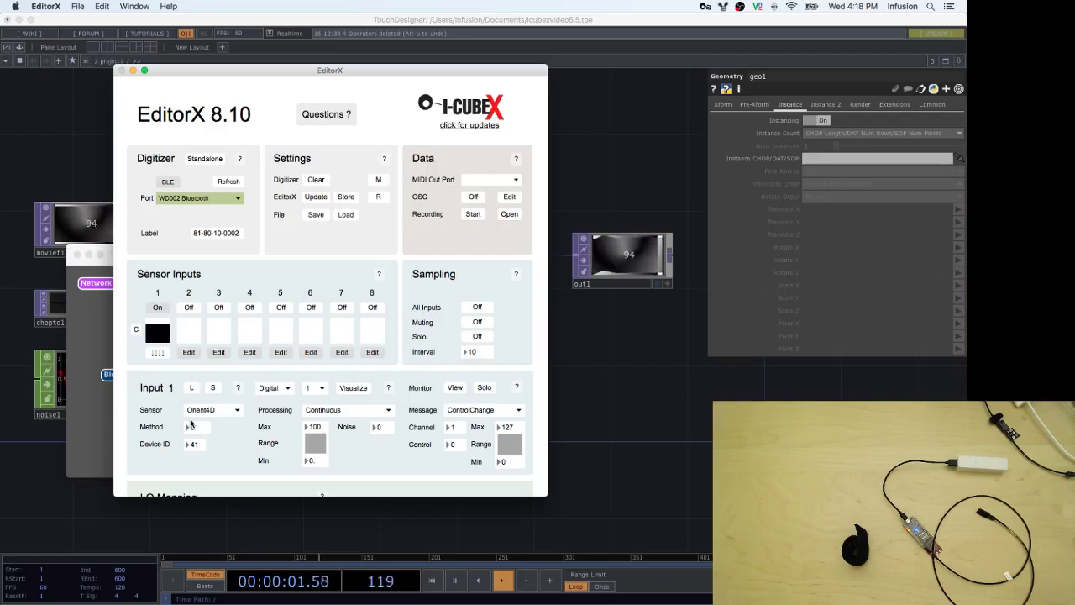
# Set Orient4D outputs 1 and 2 to send PitchBend messages
pyautogui.click(503, 412)
pyautogui.click(483, 492)
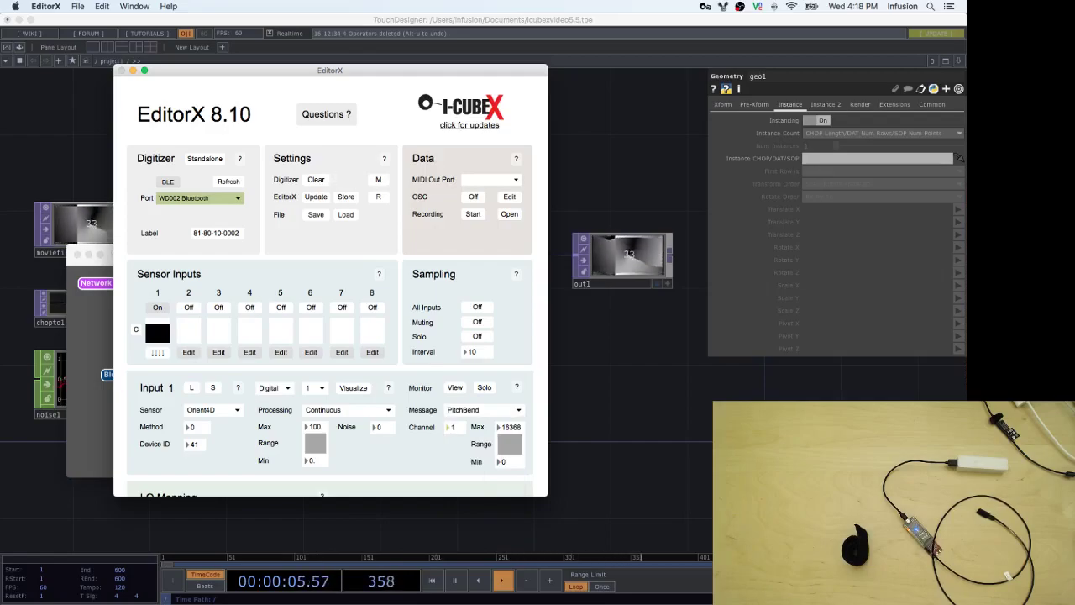
pyautogui.click(321, 391)
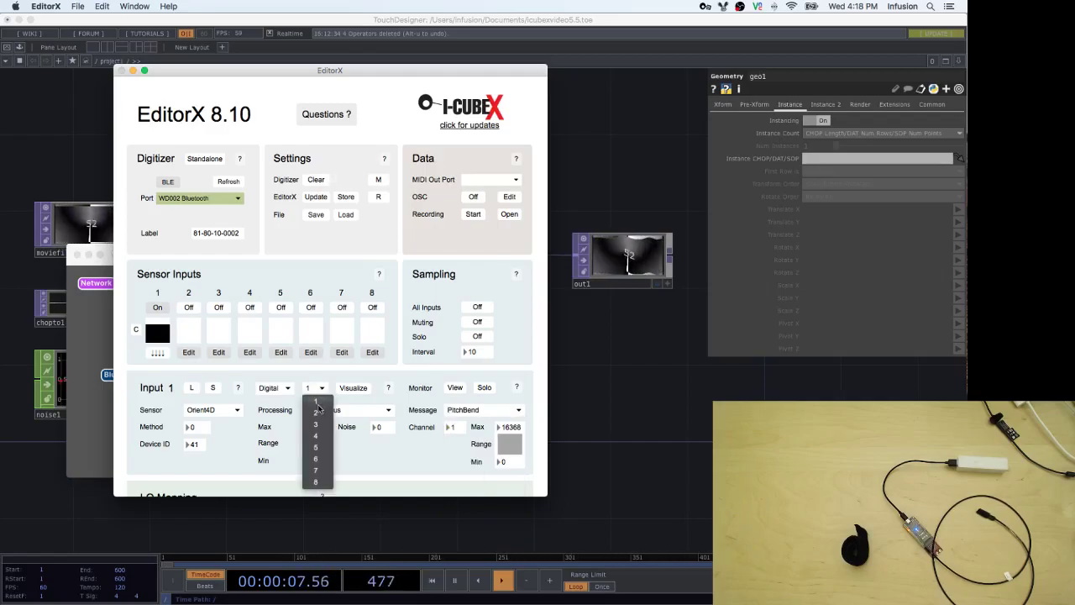
pyautogui.click(320, 412)
pyautogui.click(471, 409)
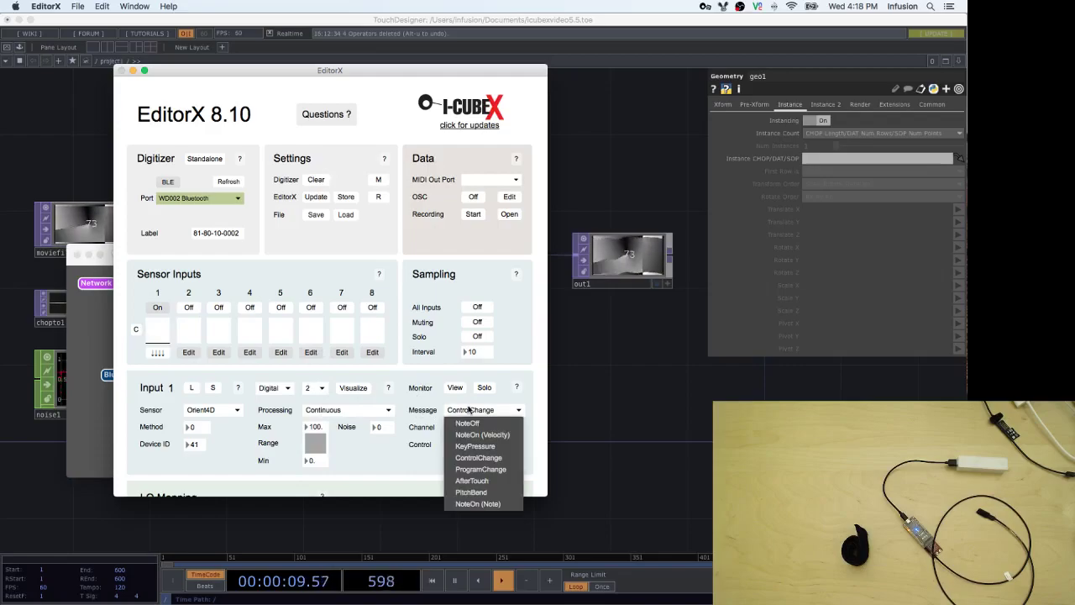
pyautogui.click(478, 491)
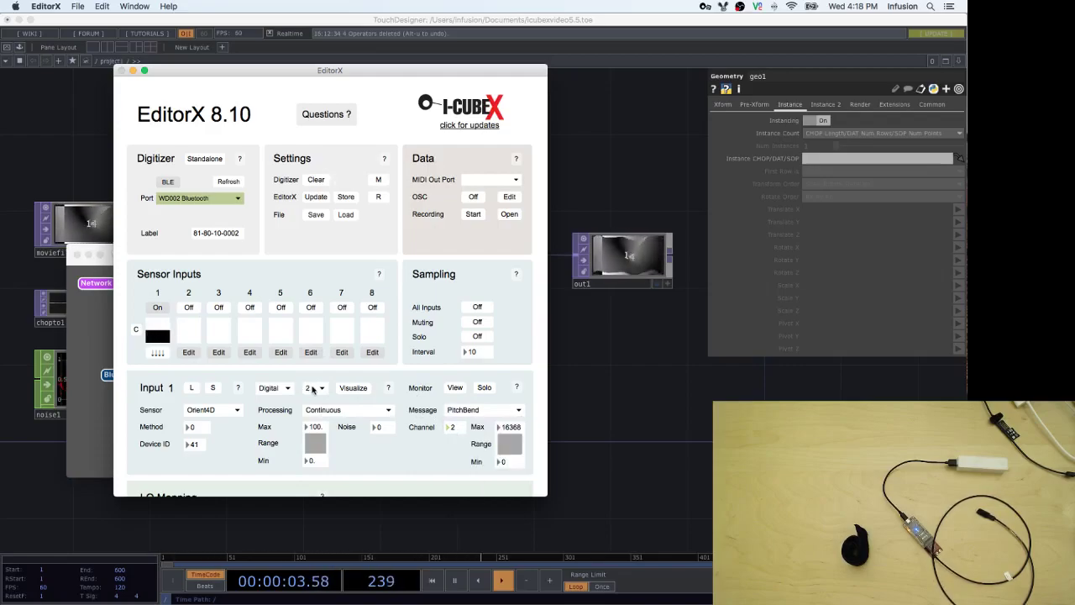
# Set outputs 3 and 4 to PitchBend and open the MIDI monitor for input 1
pyautogui.click(314, 388)
pyautogui.click(315, 424)
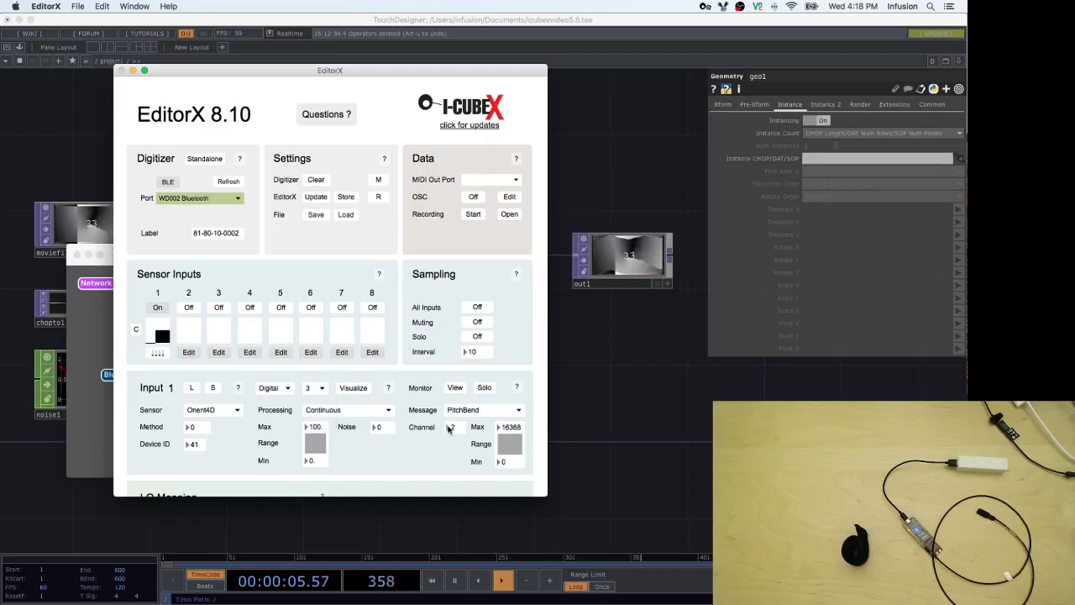
pyautogui.click(465, 410)
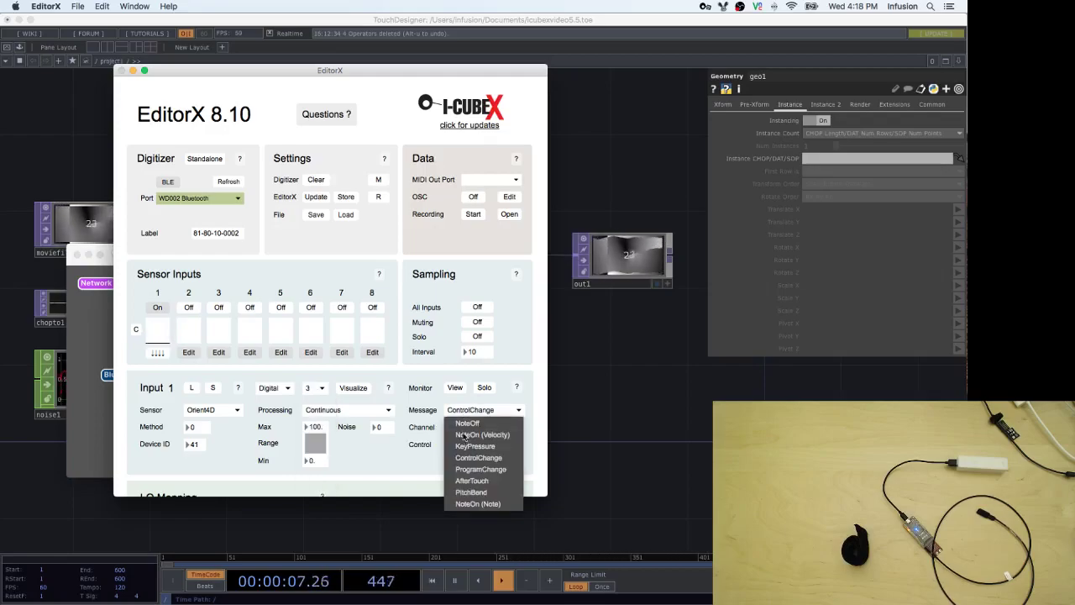
pyautogui.click(470, 493)
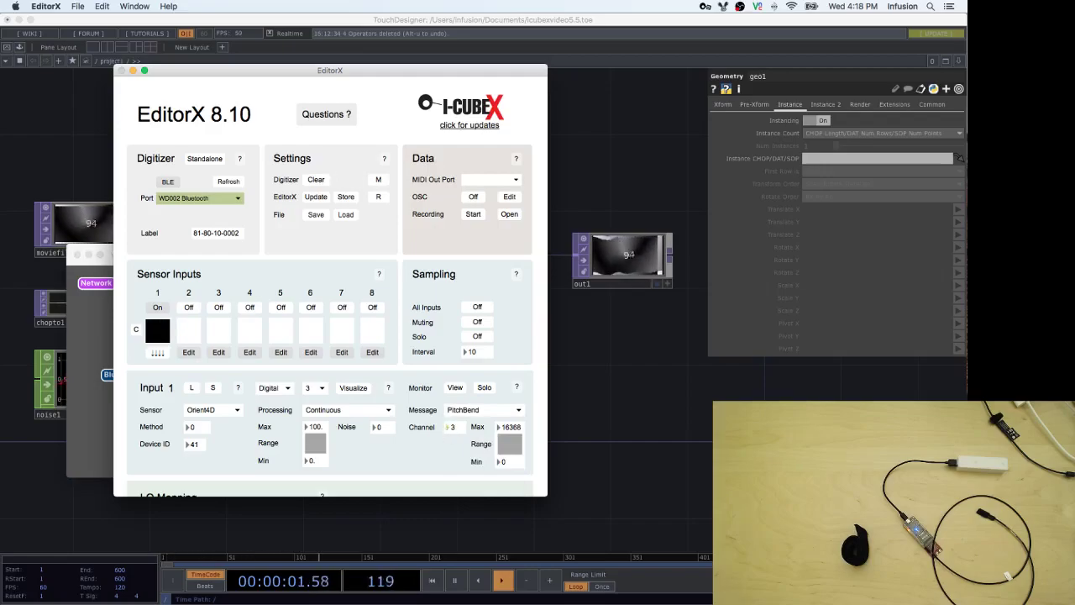
pyautogui.click(316, 389)
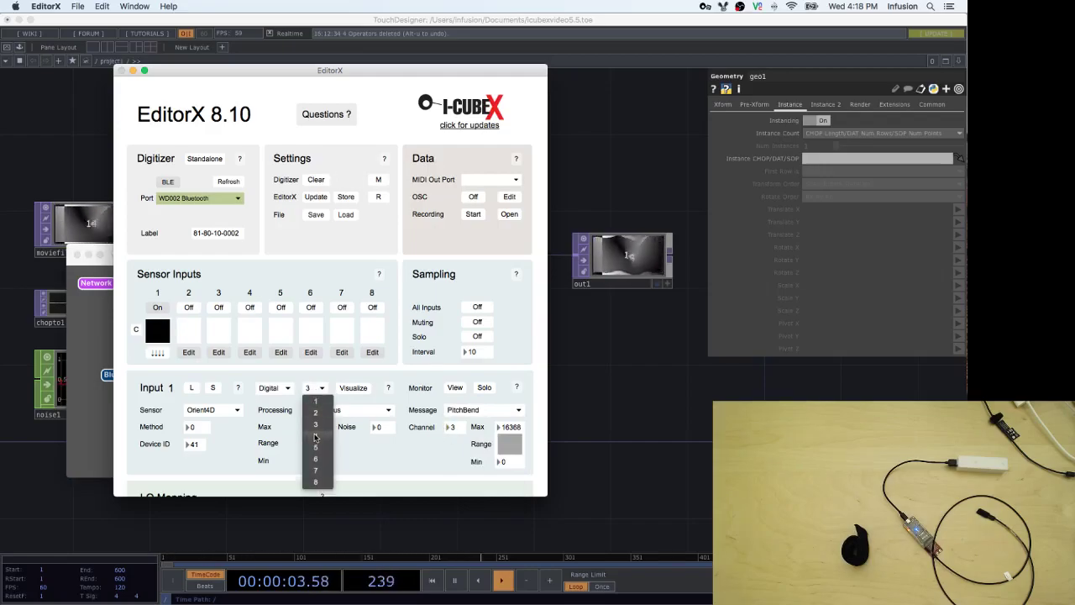
pyautogui.click(315, 436)
pyautogui.click(498, 411)
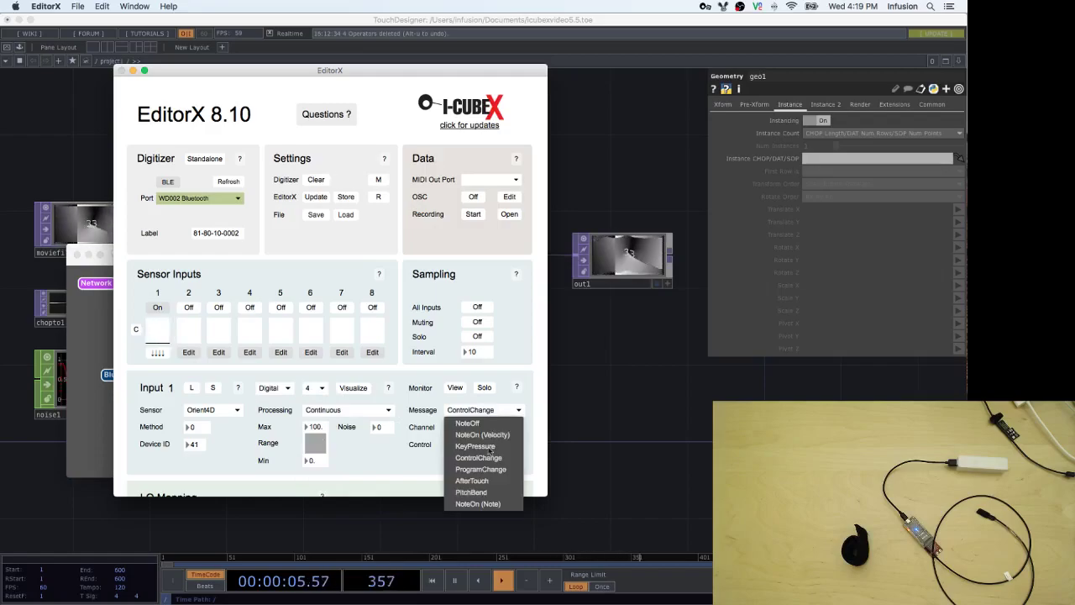
pyautogui.click(486, 491)
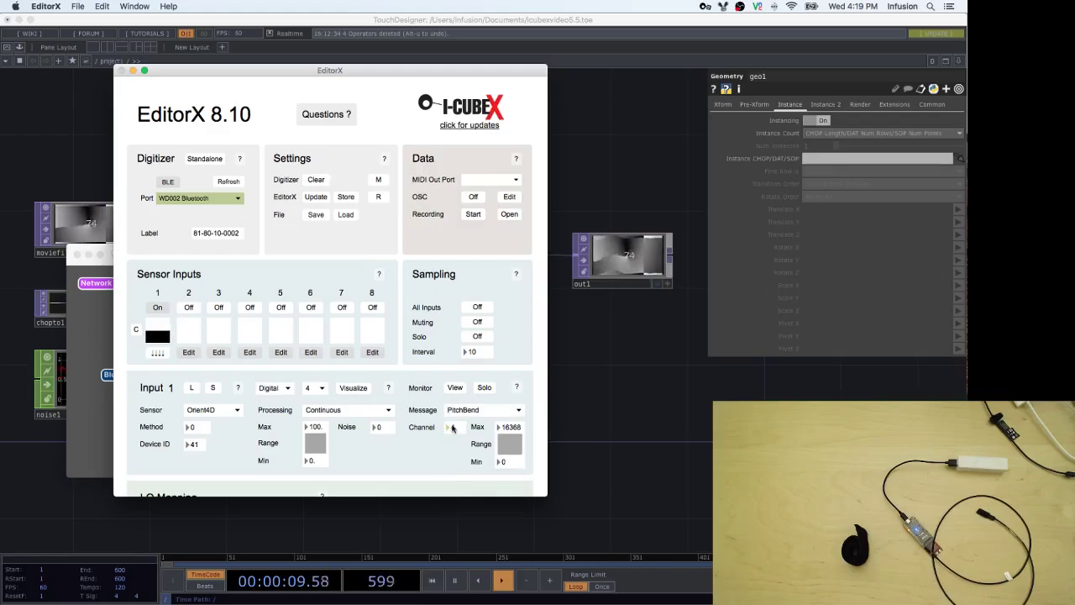
pyautogui.click(455, 388)
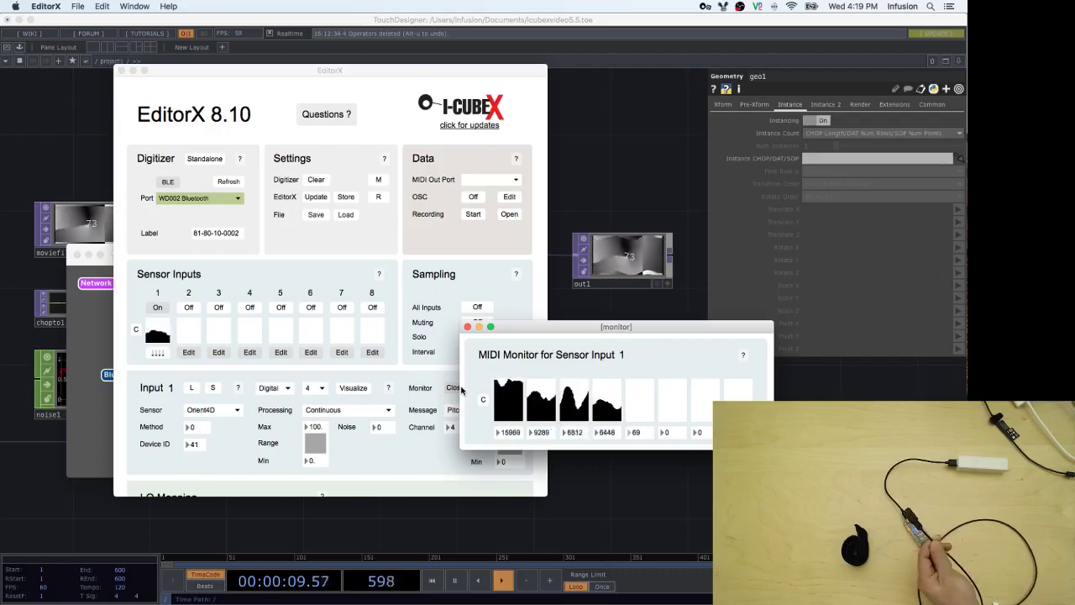
# Move the MIDI Monitor over the main EditorX panel and return to TouchDesigner
pyautogui.moveTo(662, 334); pyautogui.dragTo(474, 356)
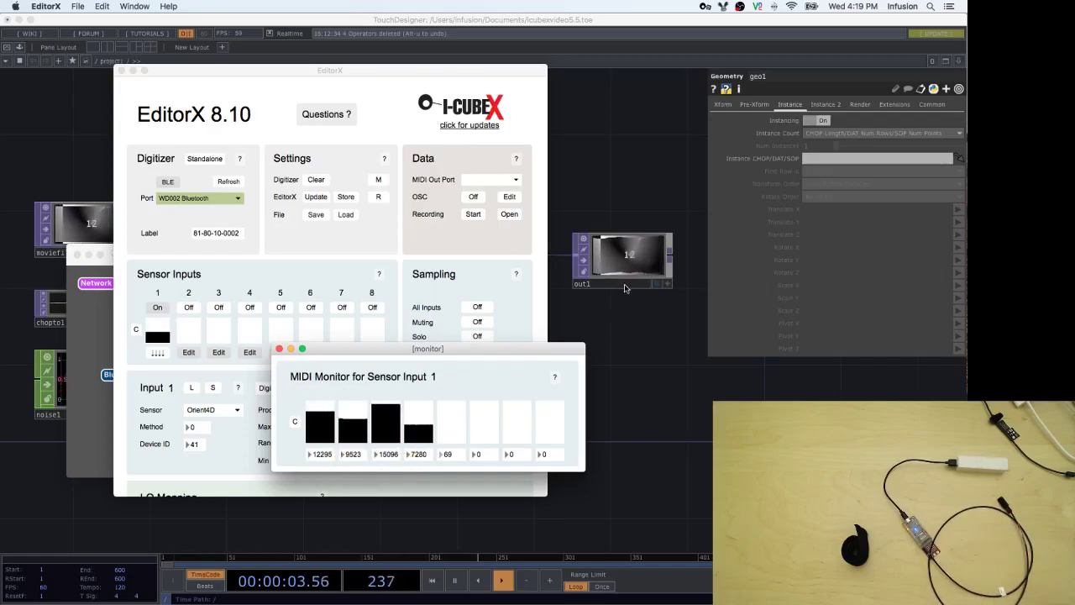
pyautogui.click(609, 328)
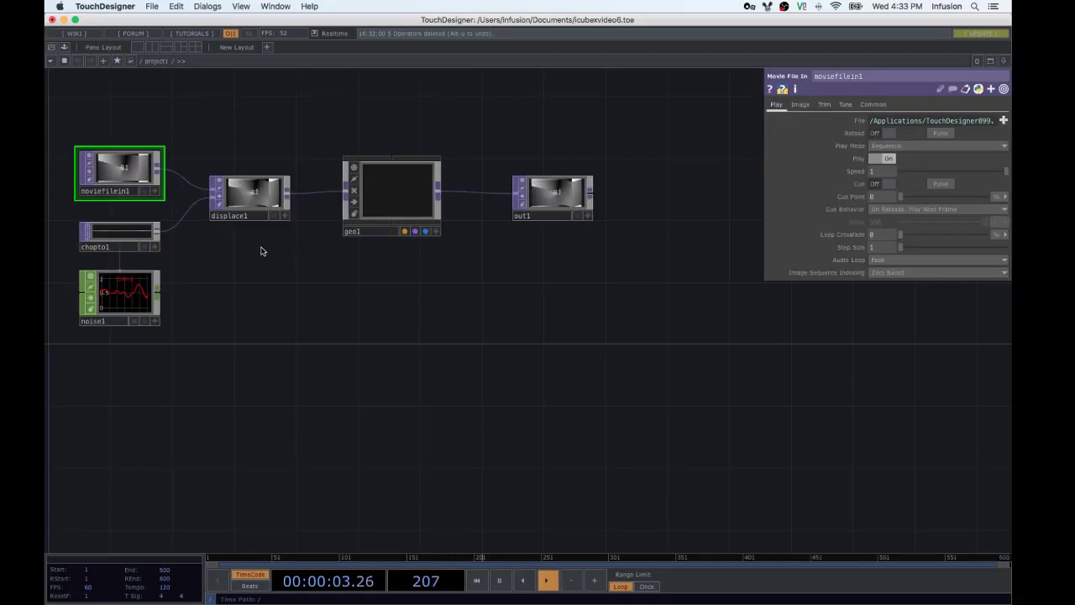
# Create a new MIDI Device Mapper entry with WDxxx Bluetooth as its input device
pyautogui.click(209, 7)
pyautogui.click(242, 75)
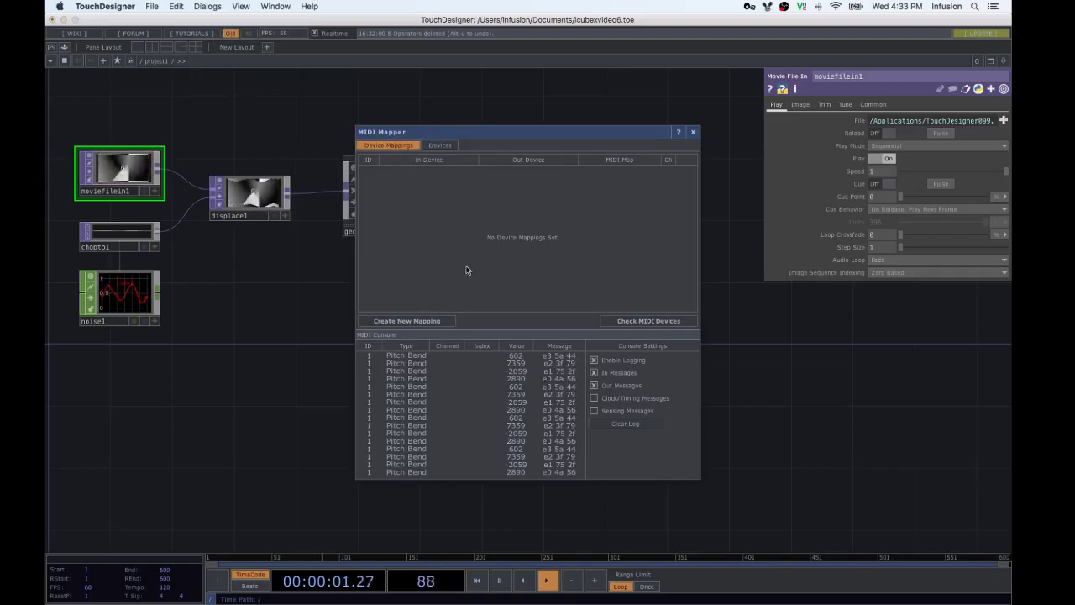
pyautogui.click(430, 321)
pyautogui.click(472, 173)
pyautogui.click(457, 190)
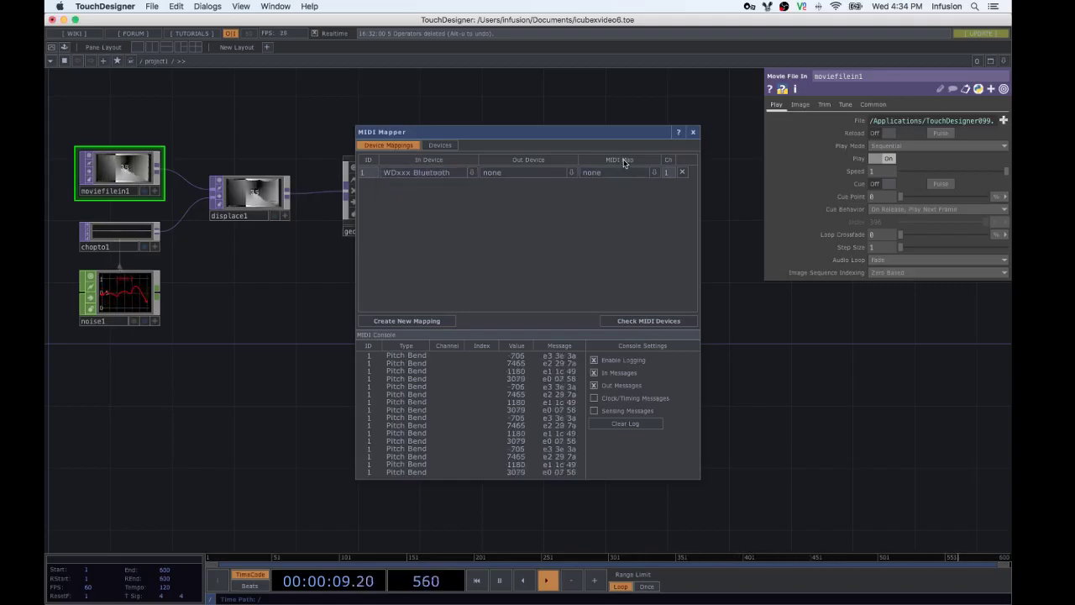
pyautogui.click(440, 145)
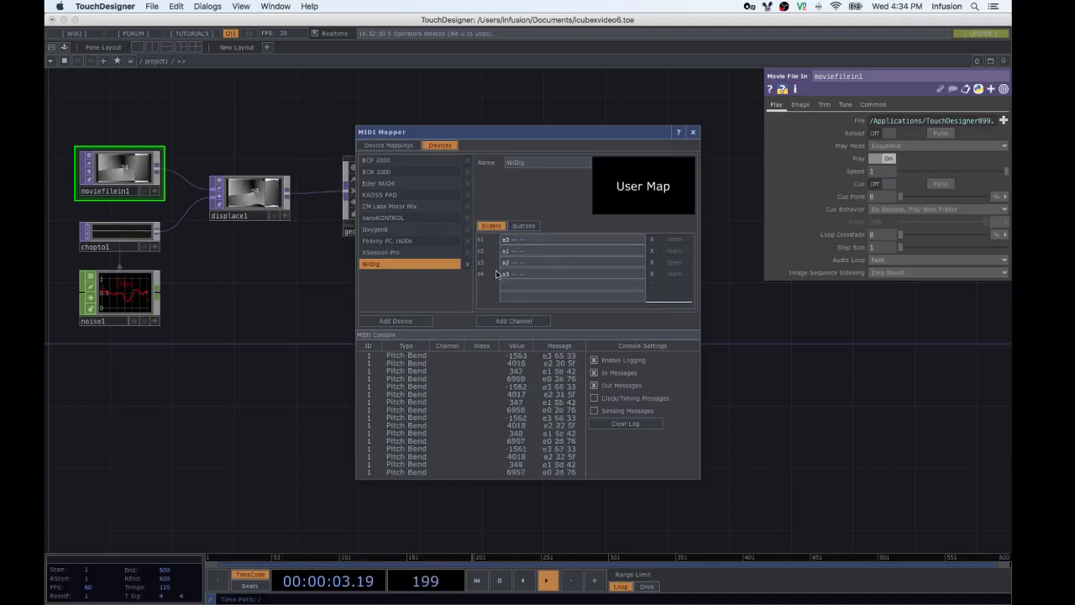
# Assign the WiDig MIDI map to the WDxxx Bluetooth mapping and close the MIDI Mapper
pyautogui.click(400, 146)
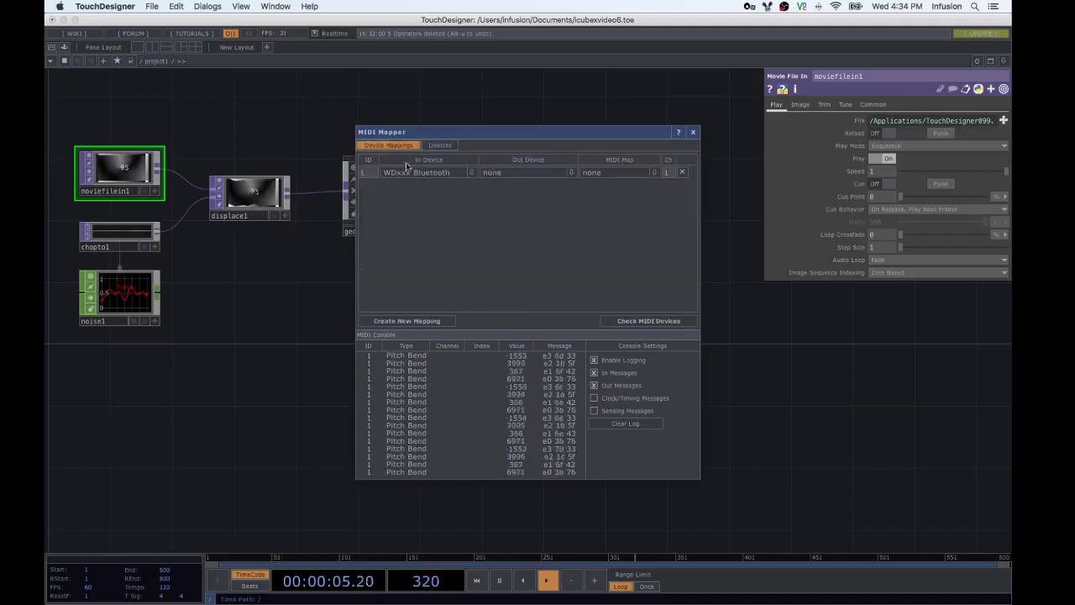
pyautogui.click(654, 172)
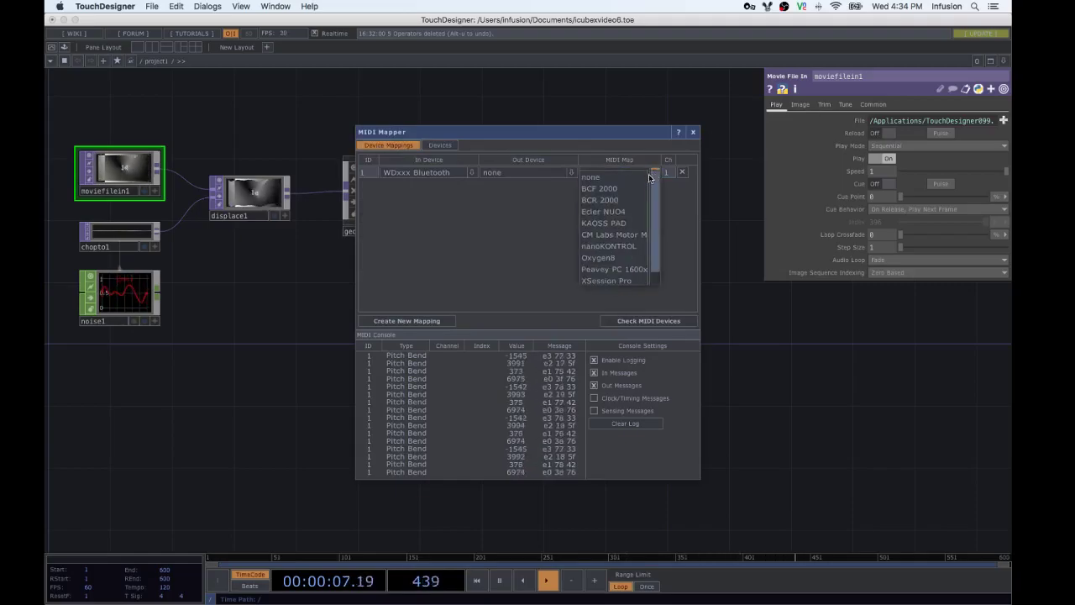
pyautogui.scroll(-3, 651, 244)
pyautogui.click(613, 281)
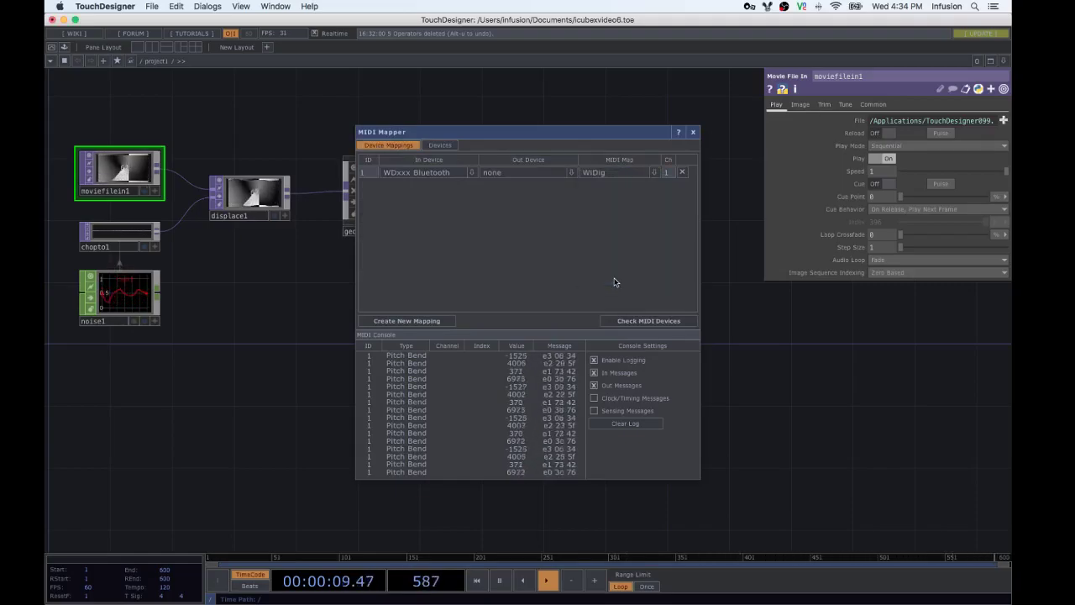
pyautogui.click(693, 132)
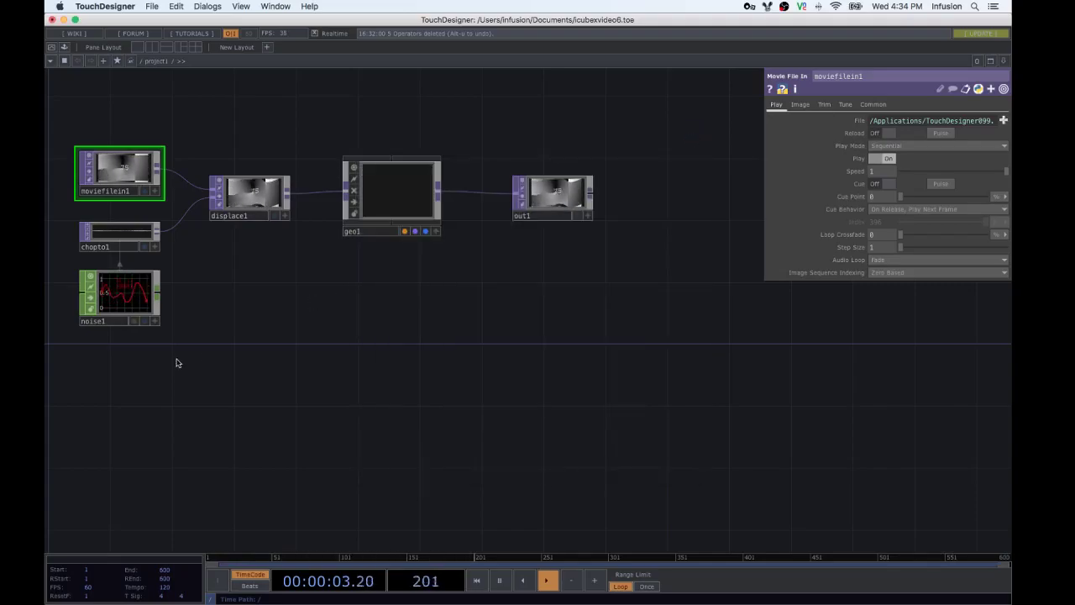
# Remove the stray delete1 operator pasted onto the network
pyautogui.hotkey('ctrl', 'v')
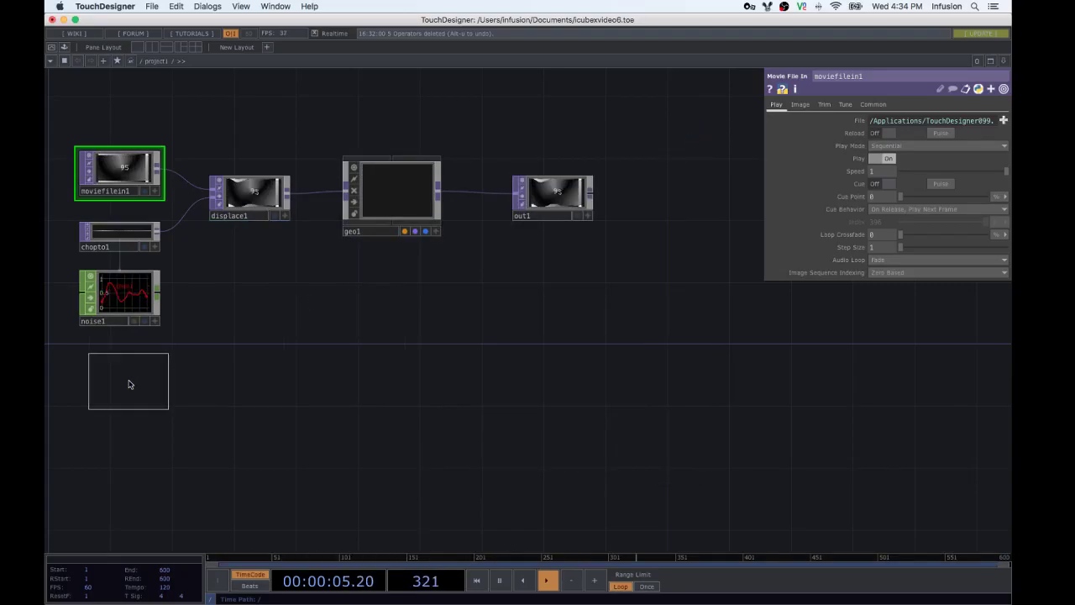
pyautogui.click(129, 384)
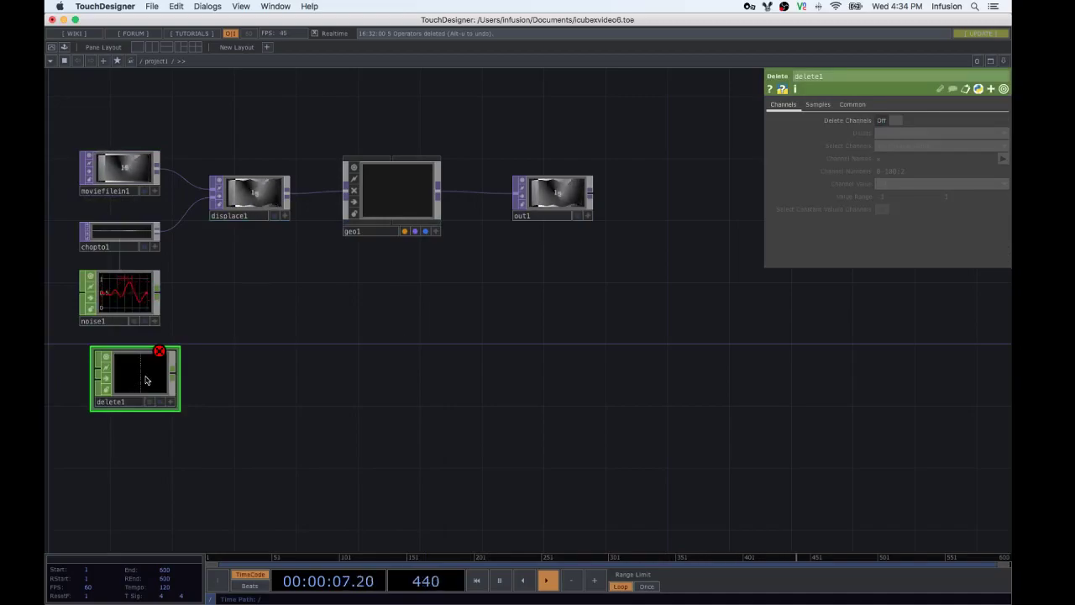
pyautogui.press('Delete')
# Add a midiinmap1 MIDI In Map CHOP below noise1, enlarged to show channels s1–s4
pyautogui.press('Tab')
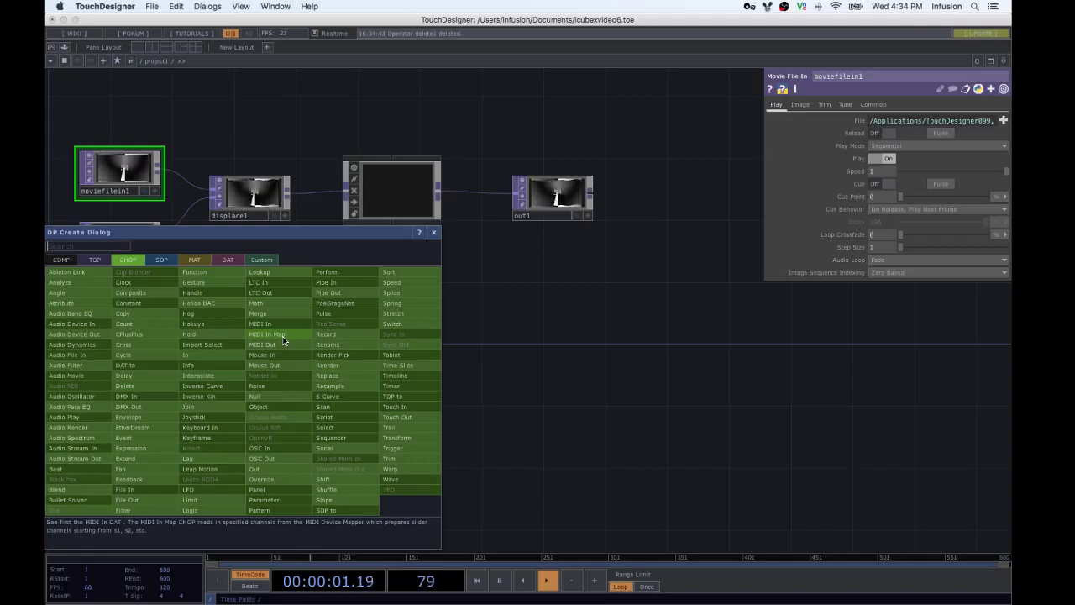
pyautogui.click(277, 335)
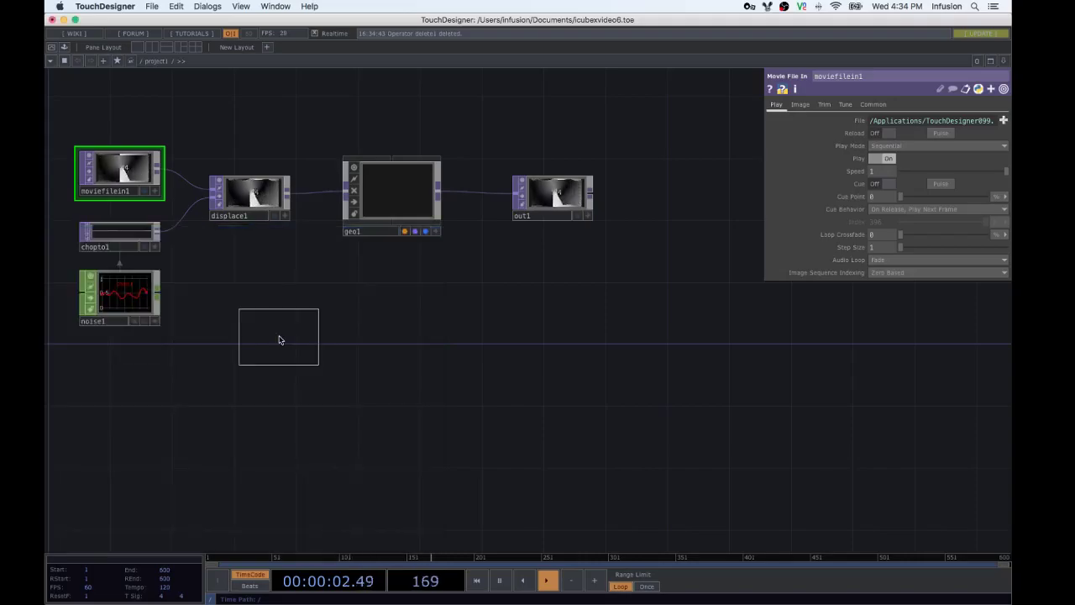
pyautogui.click(139, 409)
pyautogui.moveTo(177, 437); pyautogui.dragTo(249, 490)
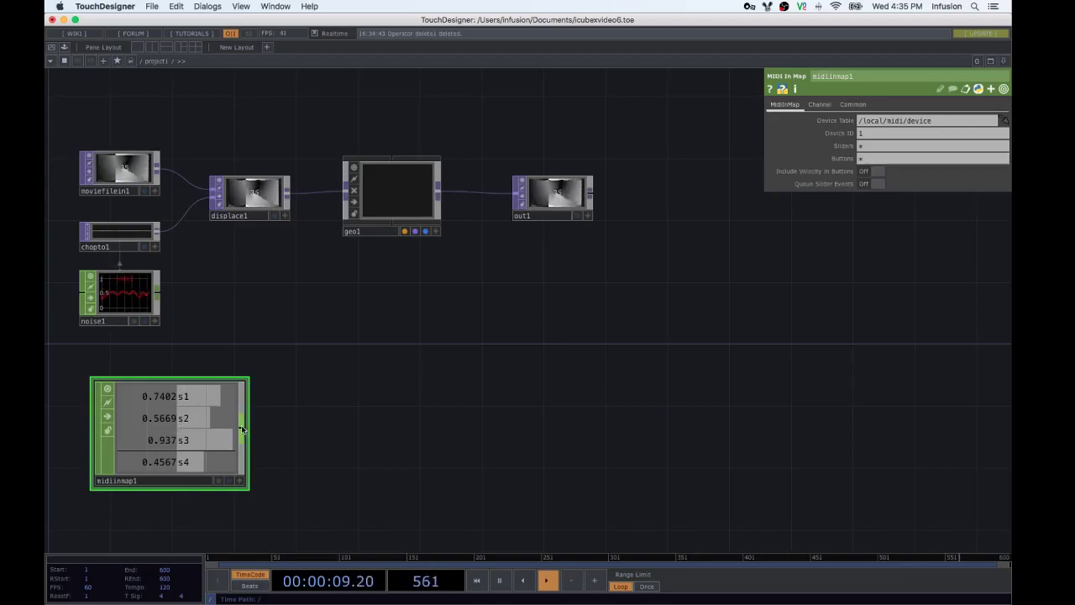
pyautogui.rightClick(241, 429)
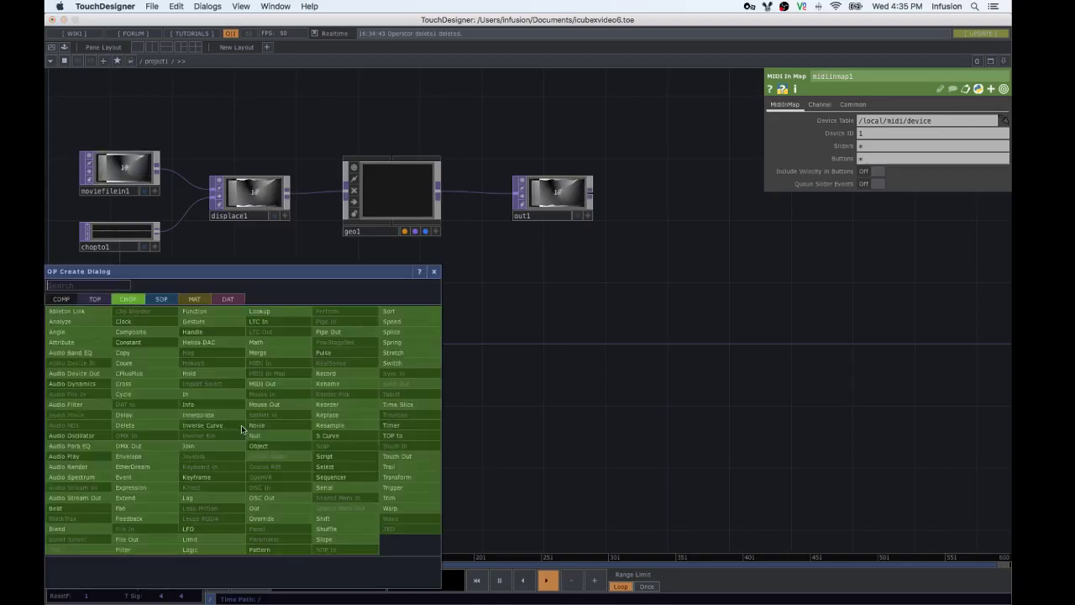
# Wire a select1 CHOP after midiinmap1 with channel names reordered to 's2 s3 s4 s1'
pyautogui.click(334, 467)
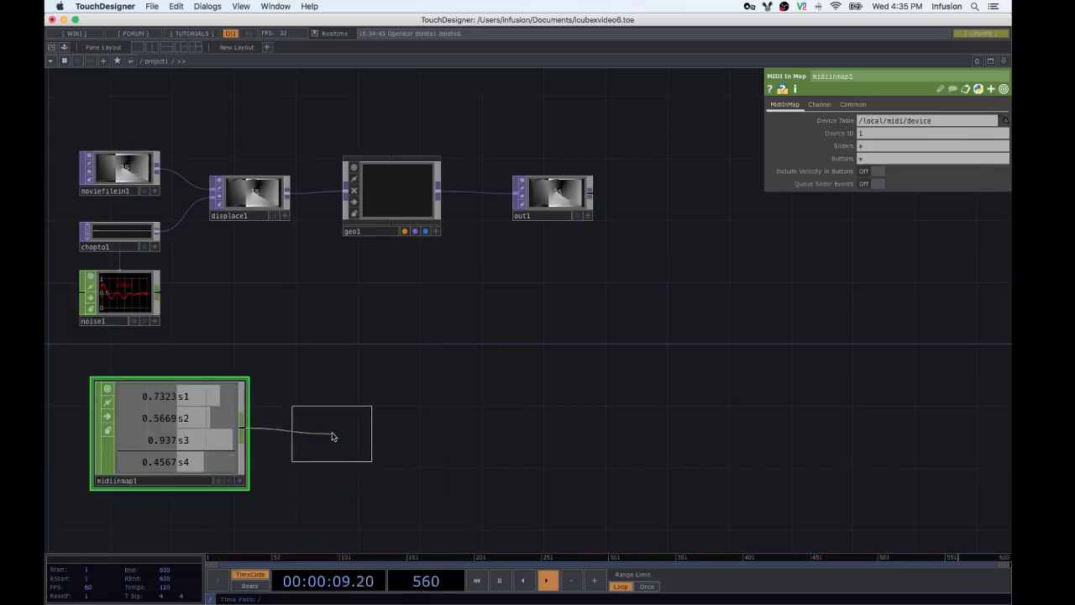
pyautogui.click(335, 432)
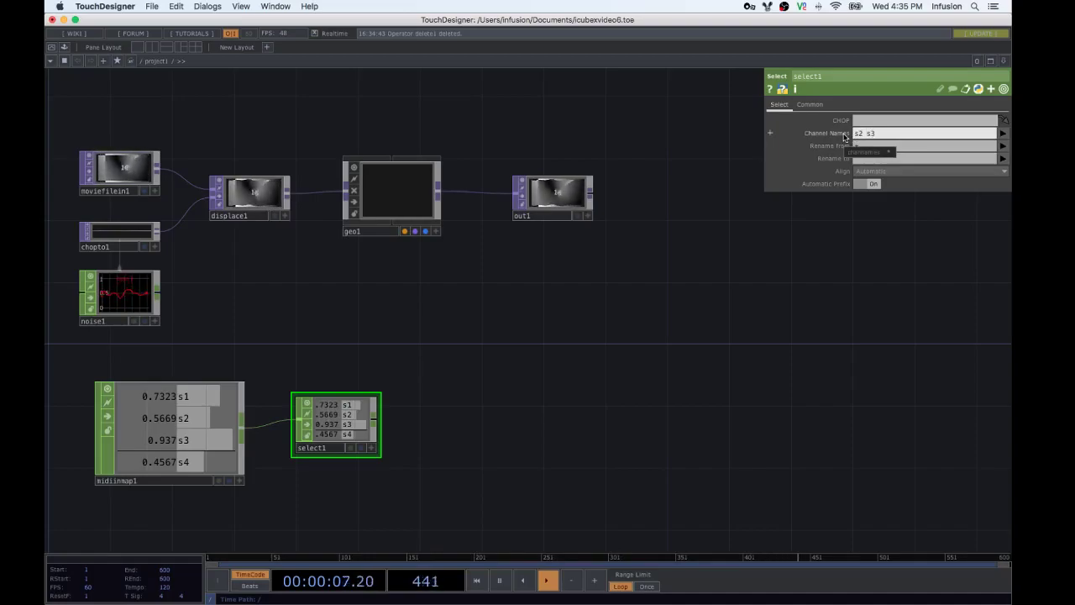
pyautogui.press('Return')
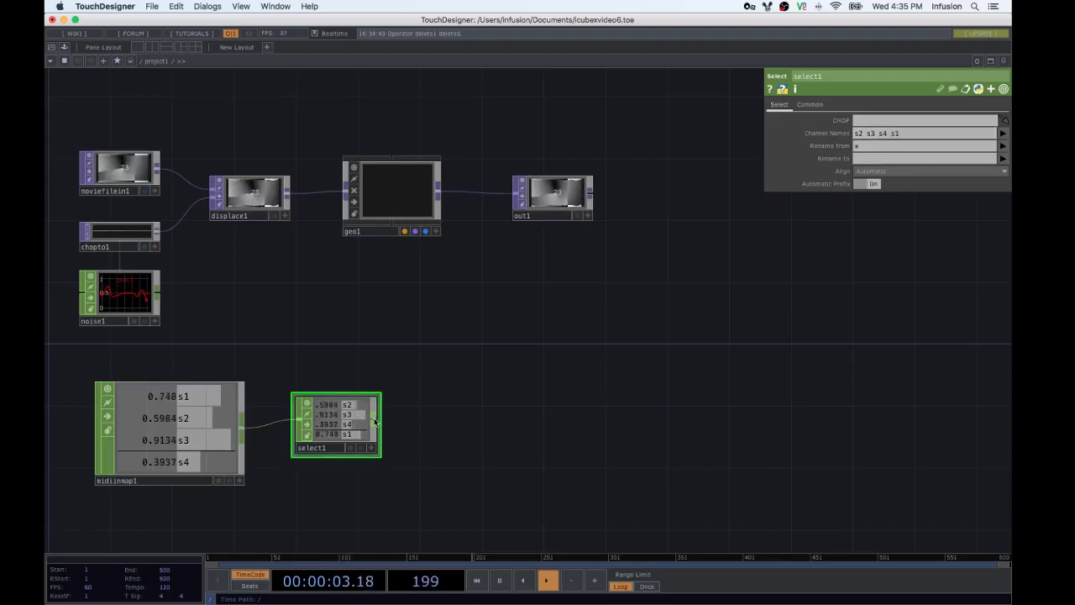
pyautogui.press('Tab')
pyautogui.click(409, 333)
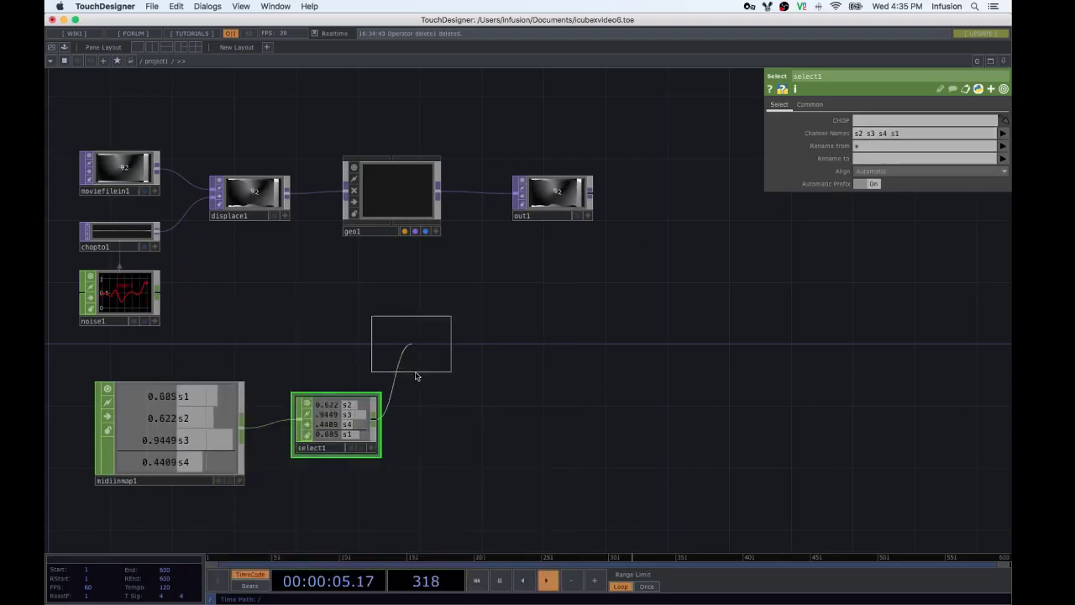
# Place math1 after select1 with Pre-Add -0.5 and Multiply 2 on its Mult-Add page
pyautogui.click(445, 426)
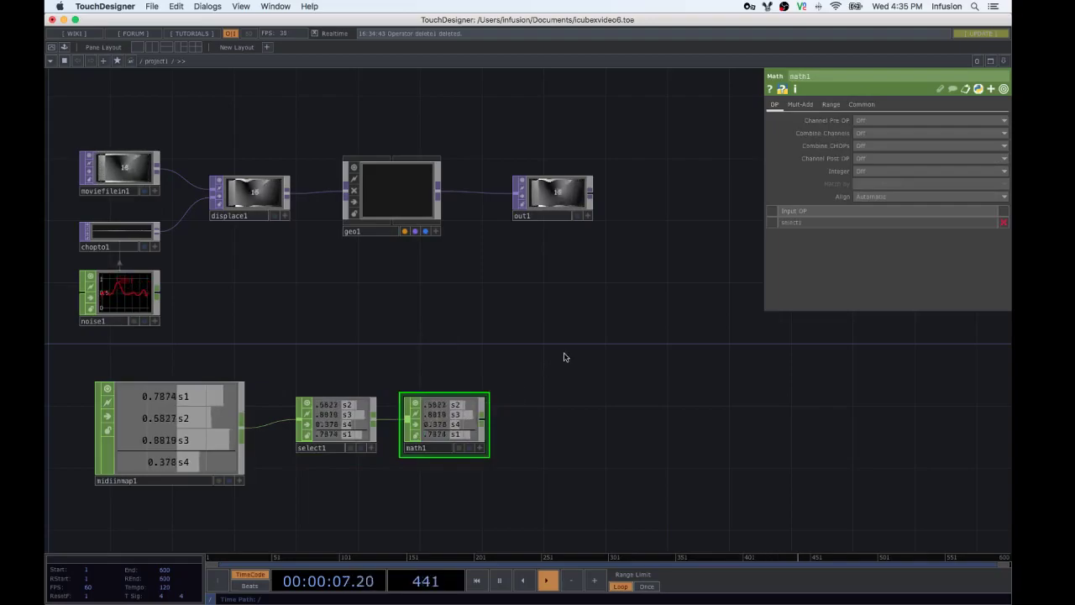
pyautogui.click(832, 105)
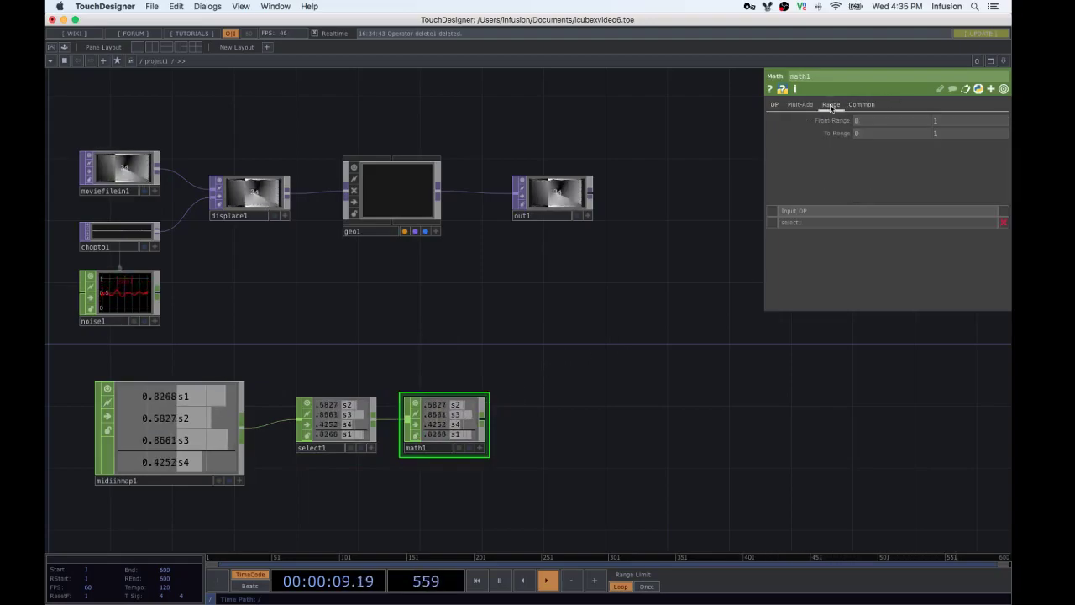
pyautogui.click(800, 104)
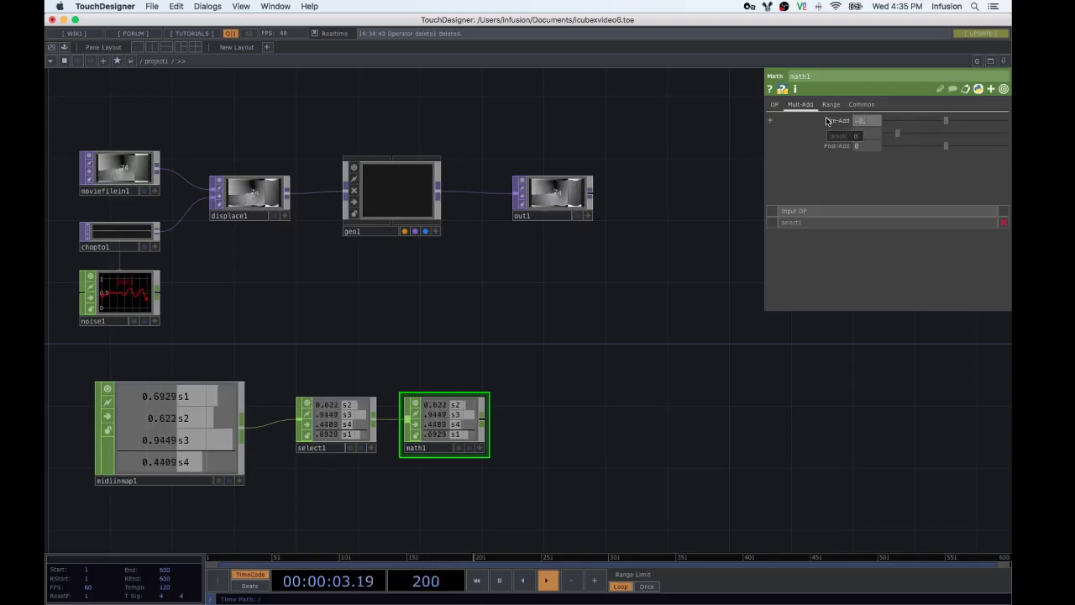
pyautogui.click(868, 134)
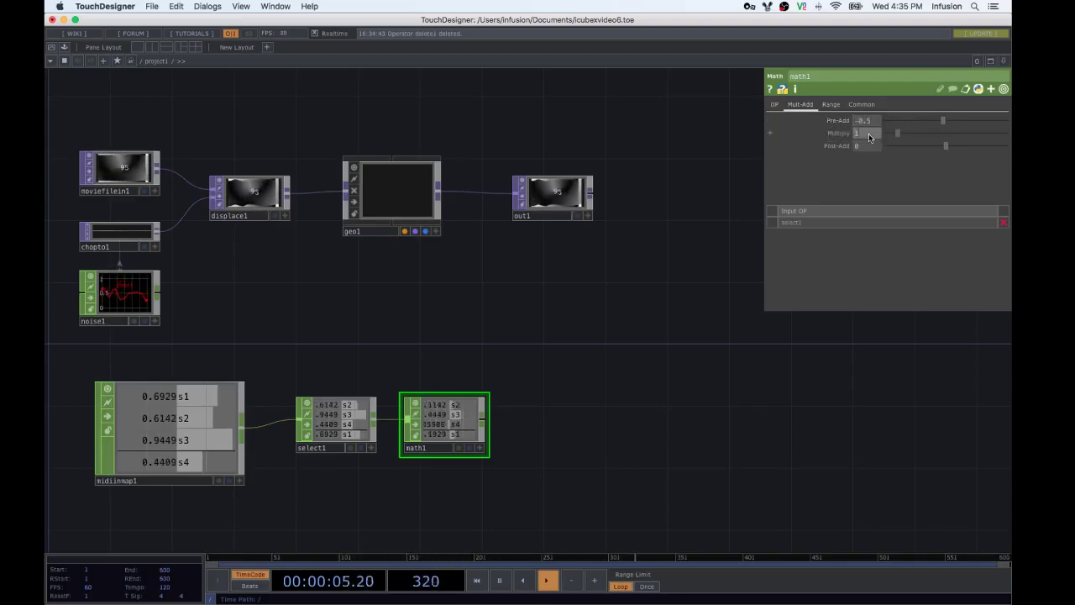
pyautogui.write('2')
pyautogui.press('Return')
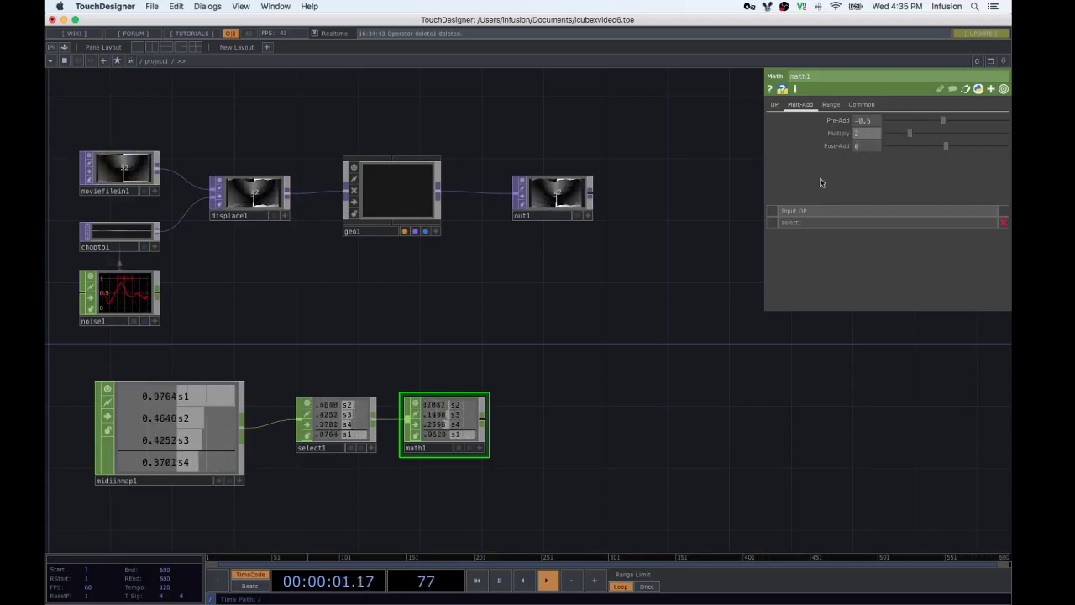
pyautogui.rightClick(485, 414)
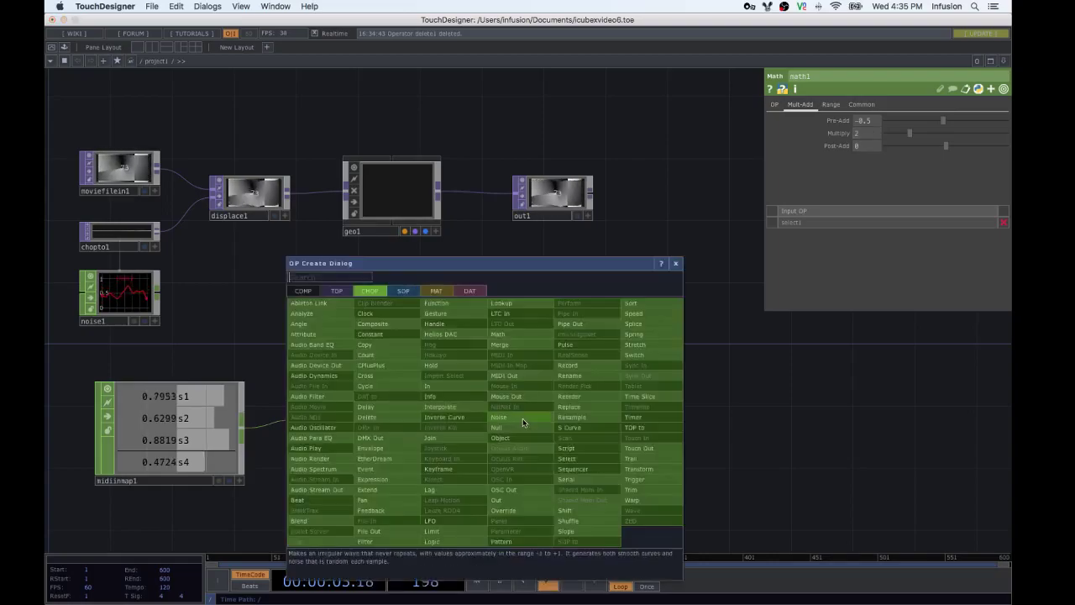
# Place an Angle CHOP, angle1, after math1 with Input Units set to Quaternions
pyautogui.click(314, 329)
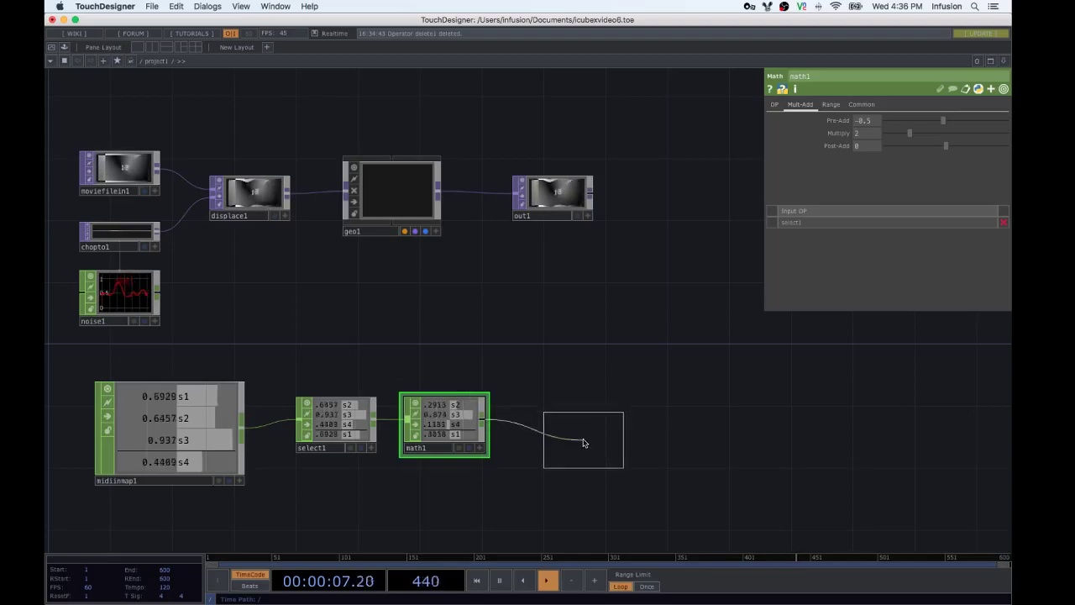
pyautogui.click(548, 424)
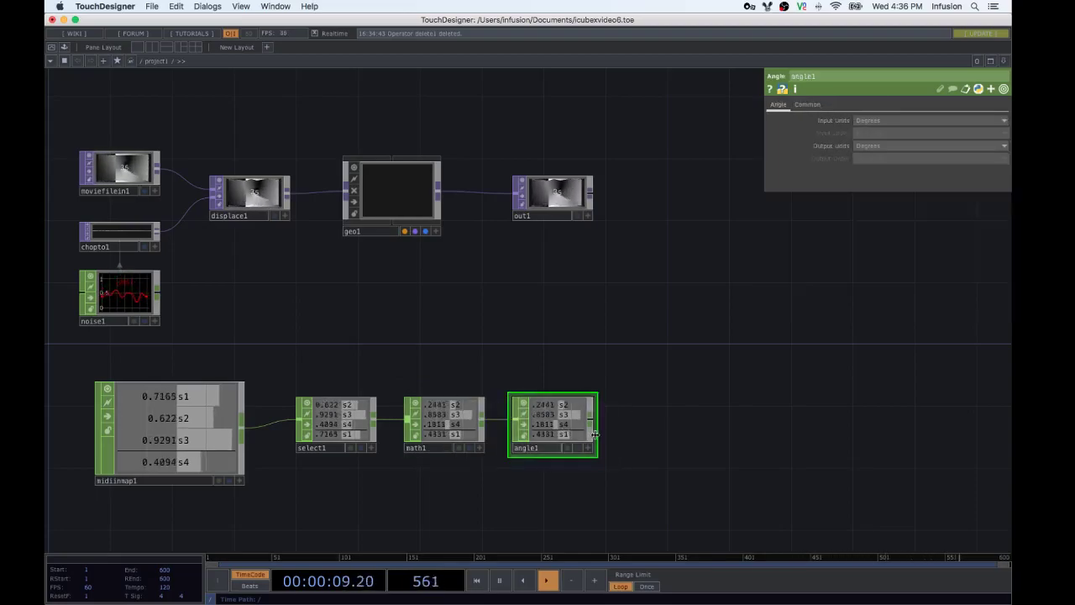
pyautogui.click(904, 120)
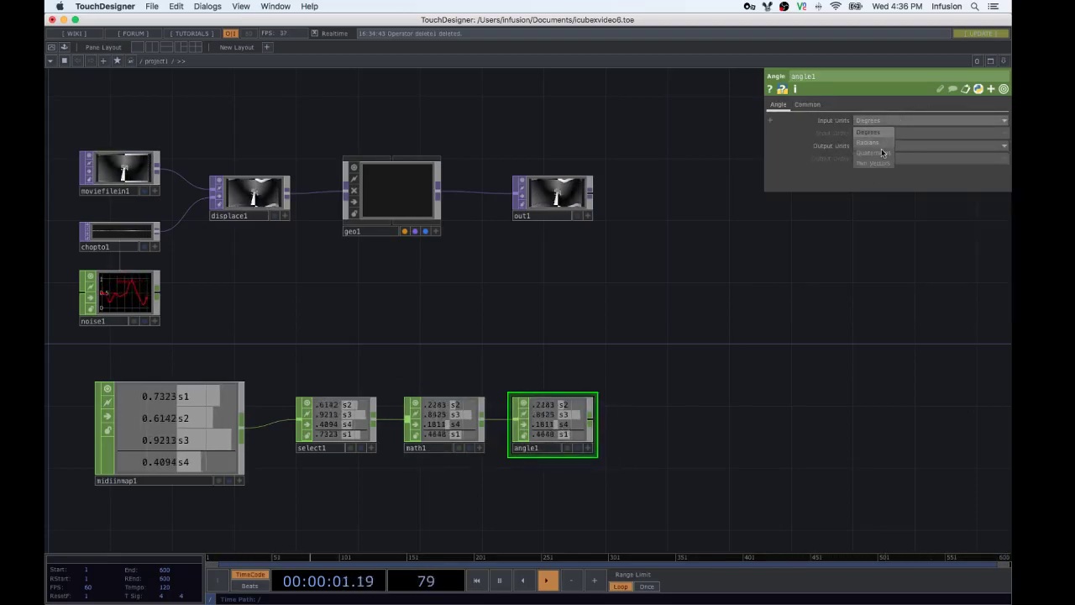
pyautogui.click(879, 152)
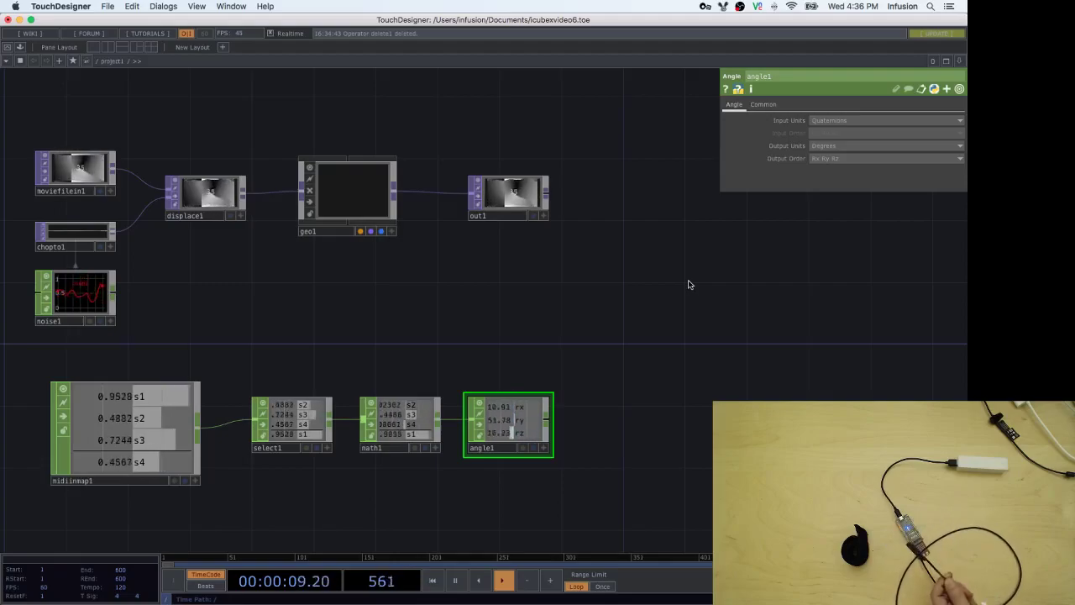
# Add a Null CHOP, null1, after angle1 and drop it into geo1's Instance CHOP/DAT/SOP field
pyautogui.press('Tab')
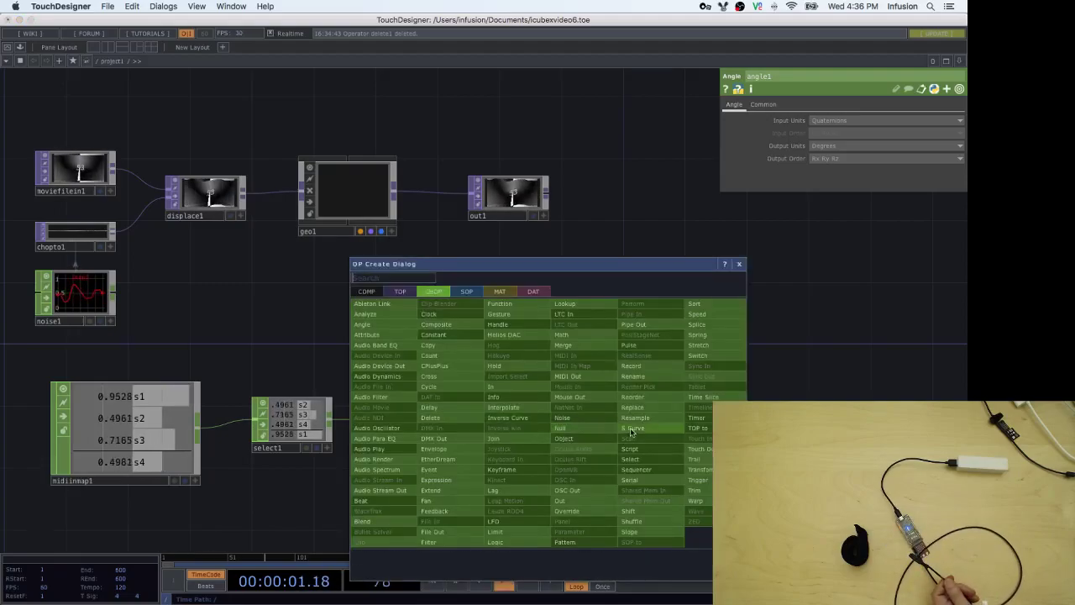
pyautogui.click(595, 435)
pyautogui.click(667, 427)
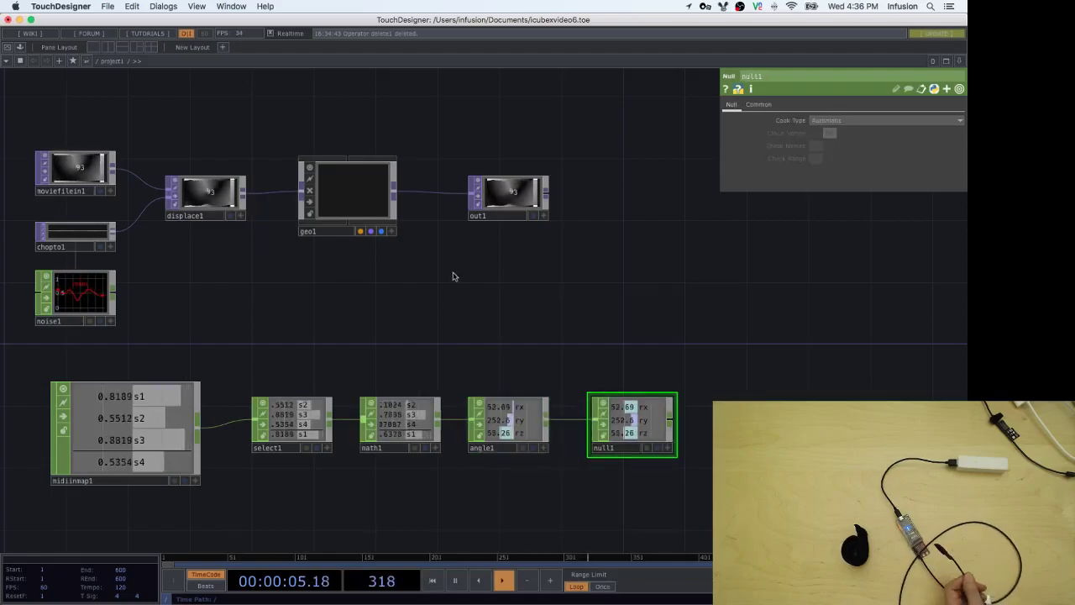
pyautogui.click(351, 192)
pyautogui.moveTo(622, 424); pyautogui.dragTo(826, 158)
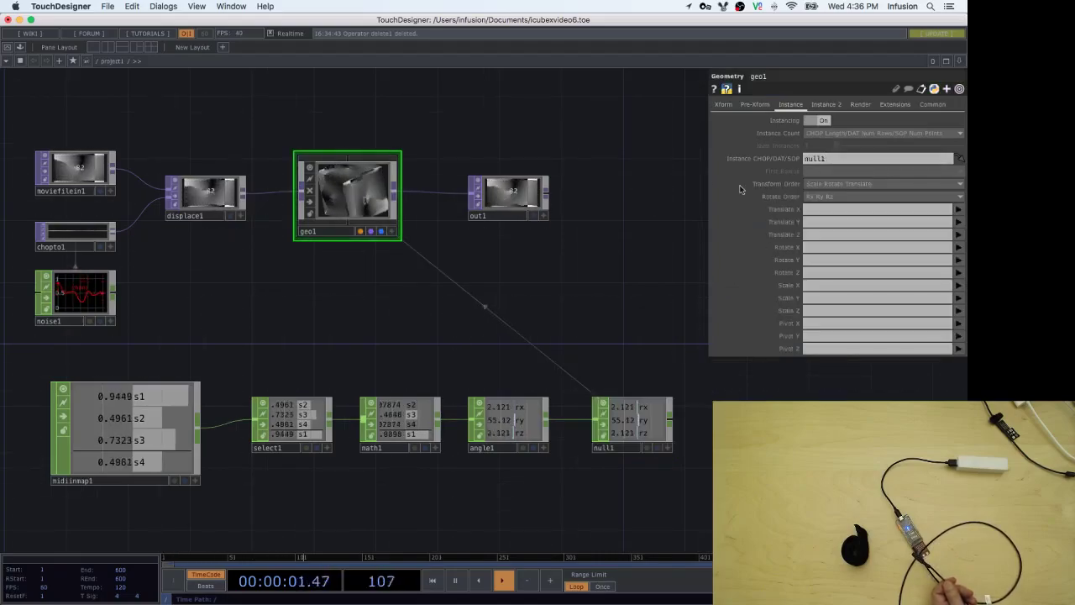
# On geo1's Instance page, map Rotate X, Y and Z to null1's rx, ry and rz
pyautogui.click(962, 248)
pyautogui.click(823, 260)
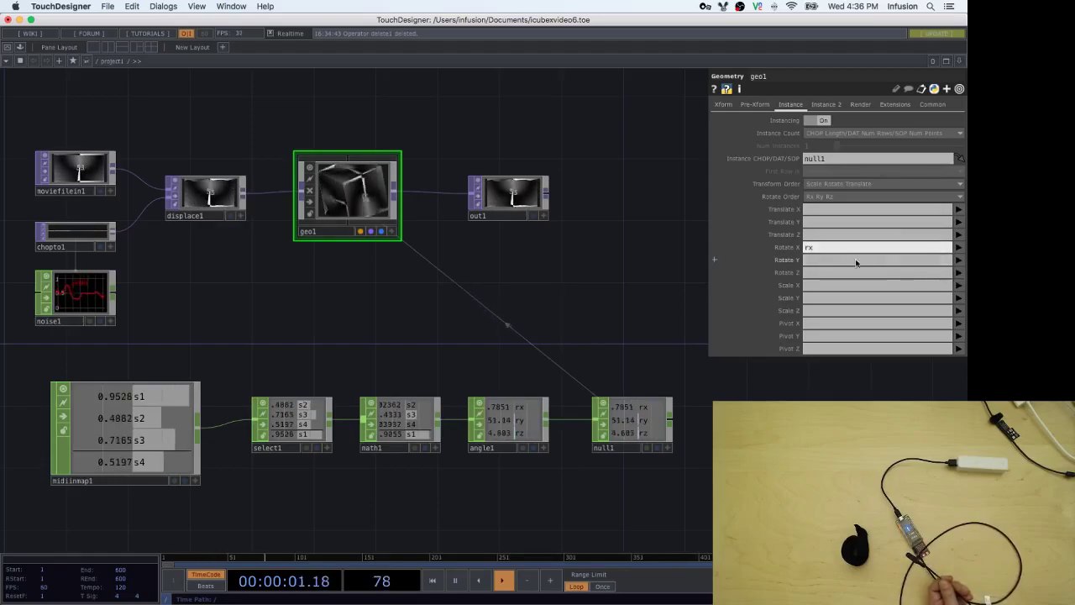
pyautogui.click(958, 259)
pyautogui.click(957, 283)
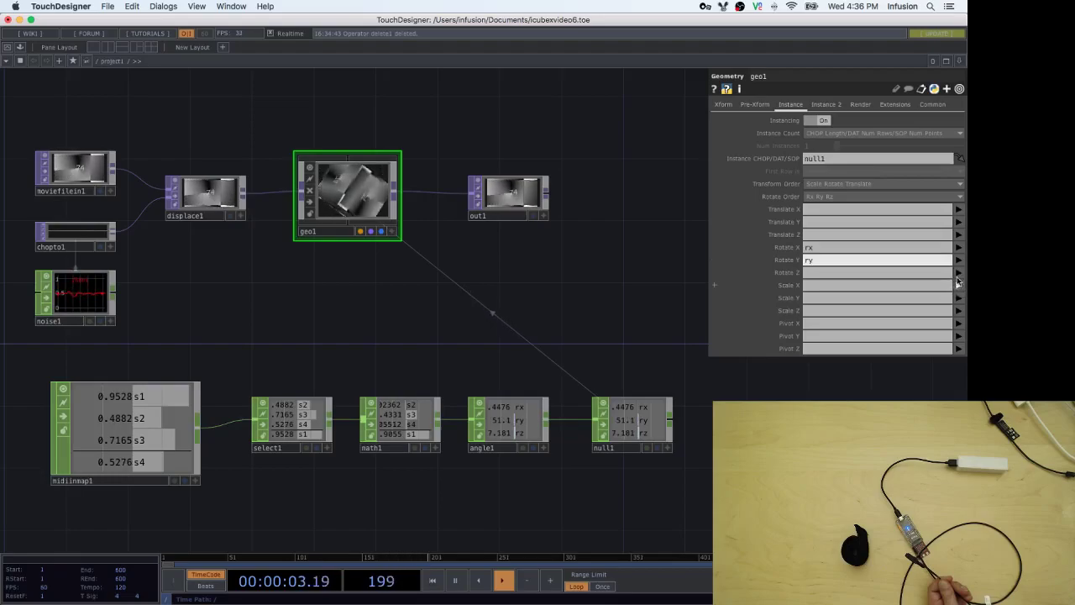
pyautogui.click(958, 272)
pyautogui.click(963, 309)
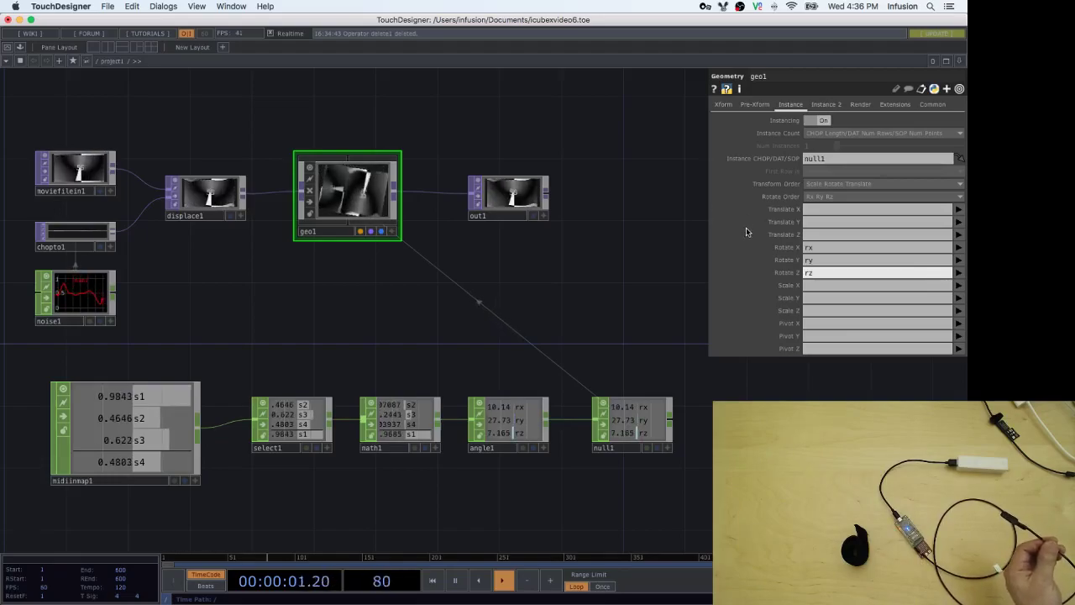
pyautogui.hotkey('shift', 'h')
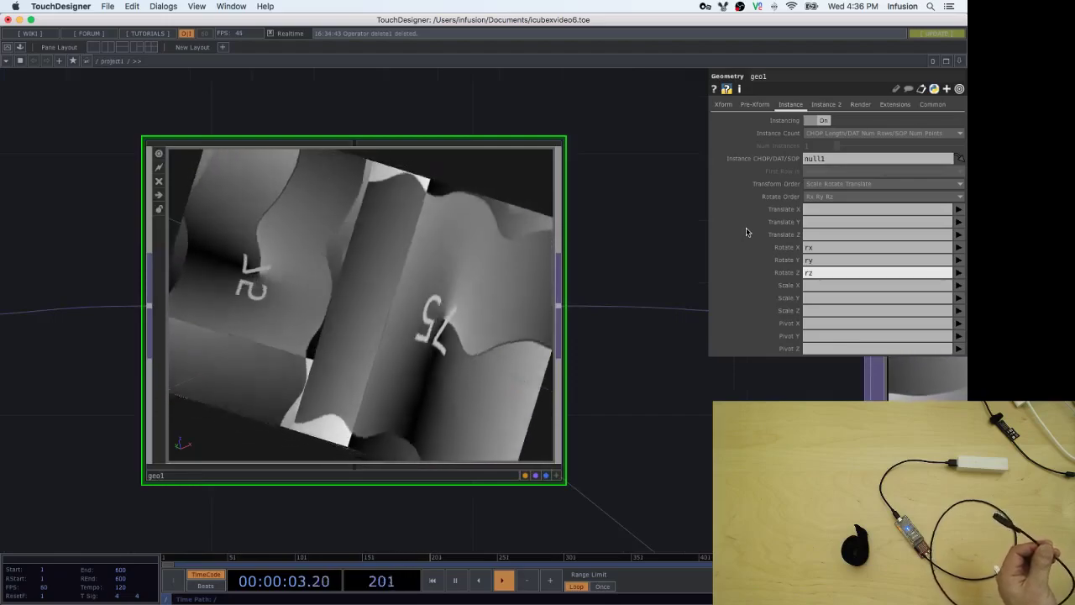